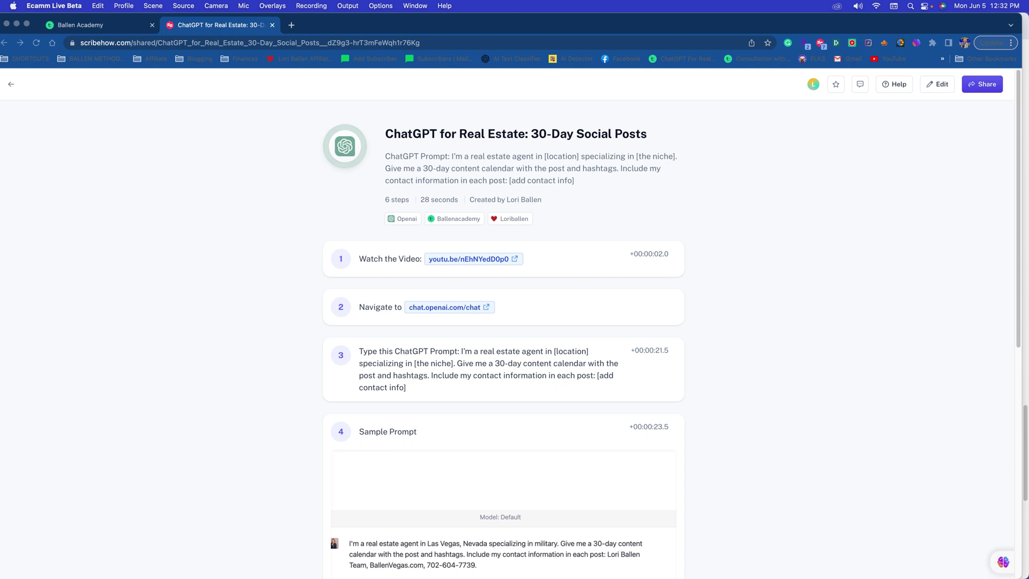
# Step: Focus Chrome and switch from the Scribe guide to the Ballen Academy course list tab
pyautogui.click(782, 302)
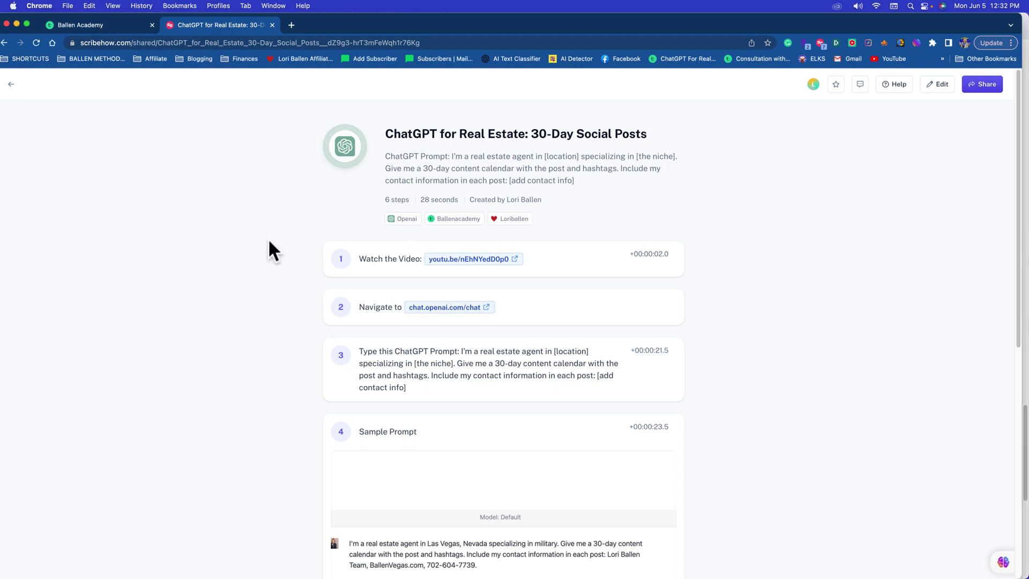
pyautogui.click(176, 151)
# Step: Open the ChatGPT For Real Estate course page, then return to the 30-Day Social Posts guide
pyautogui.click(91, 25)
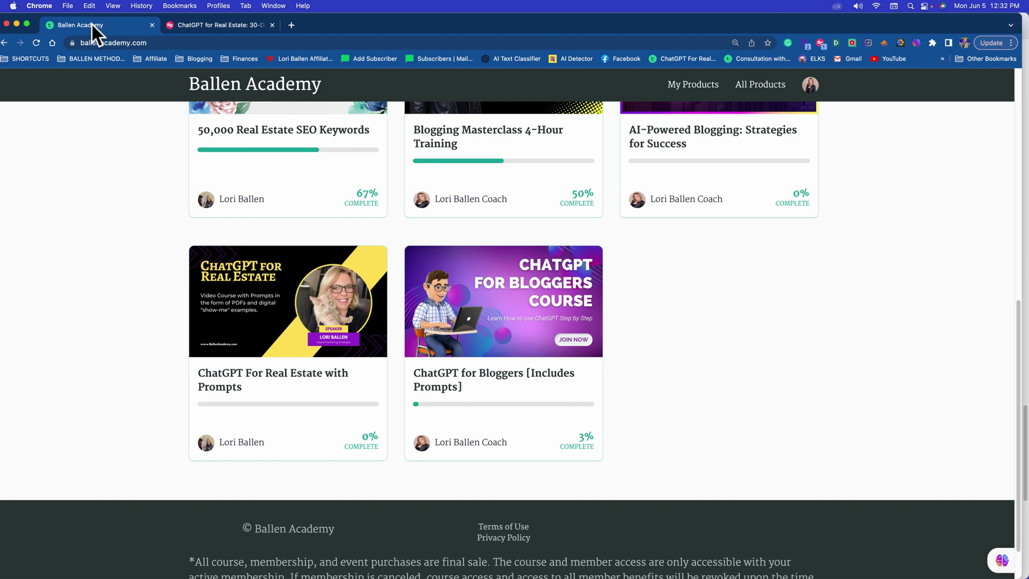
pyautogui.click(286, 332)
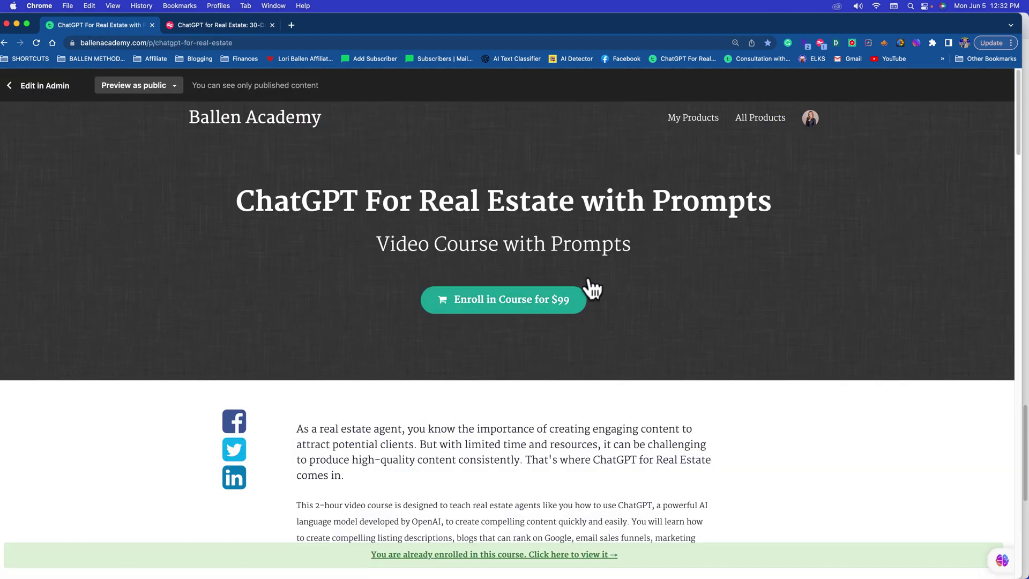
pyautogui.click(231, 25)
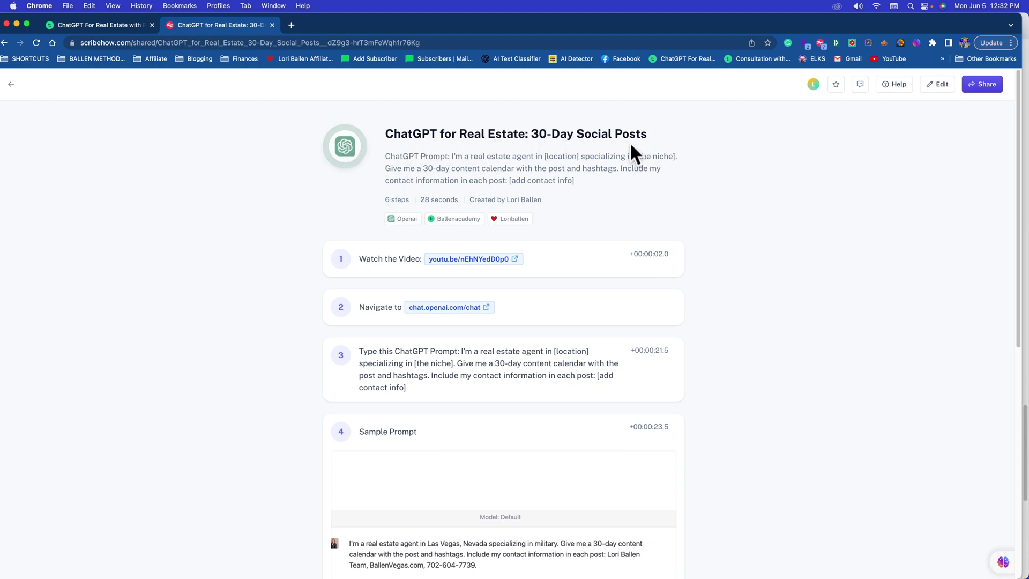
pyautogui.scroll(-8, 671, 482)
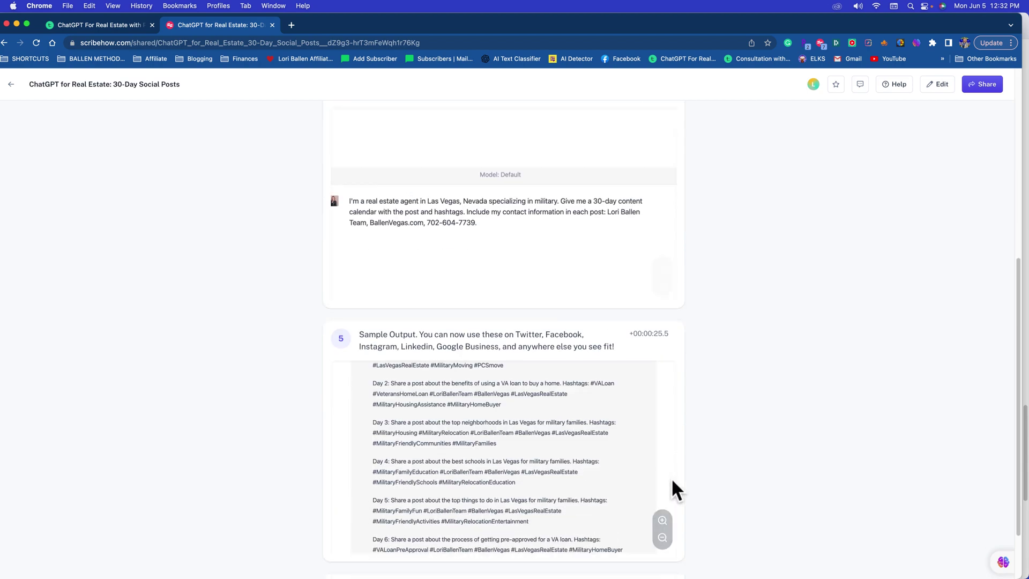
pyautogui.scroll(8, 671, 485)
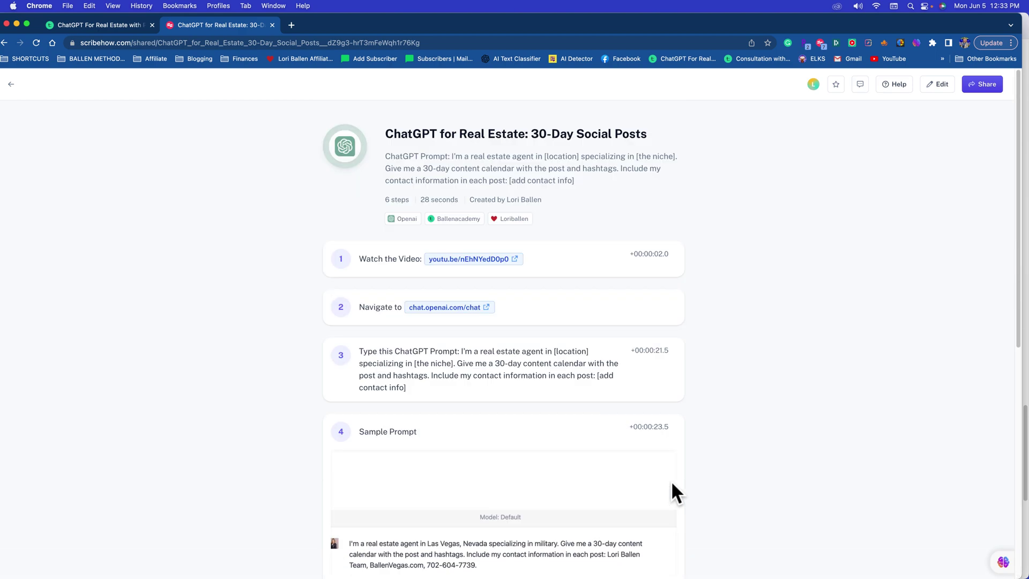
pyautogui.scroll(-2, 805, 356)
pyautogui.scroll(2, 805, 356)
pyautogui.scroll(-1, 753, 209)
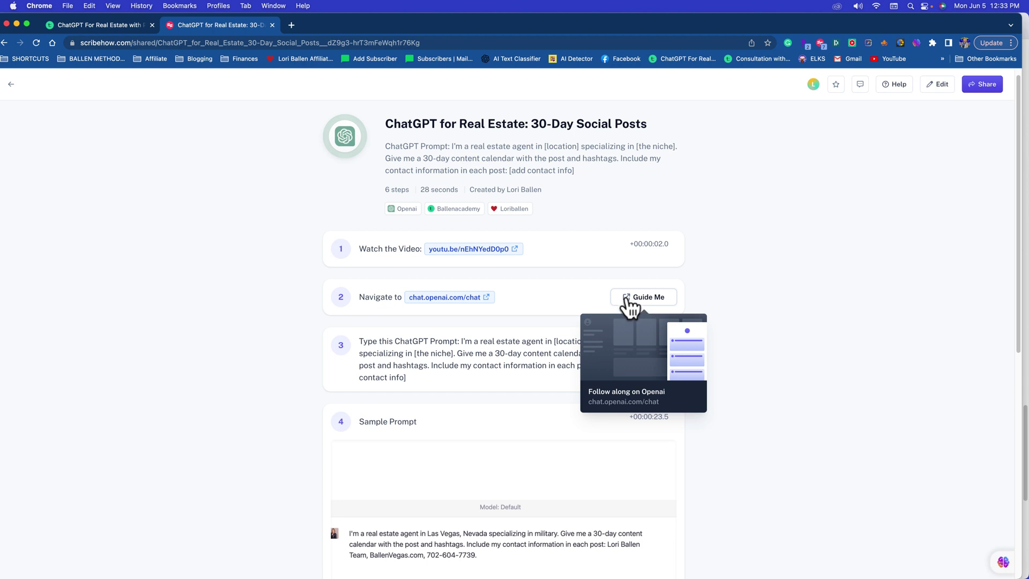
# Step: Open a new ChatGPT chat with the 30-Day Social Posts guide beside it and review its prompt
pyautogui.click(643, 296)
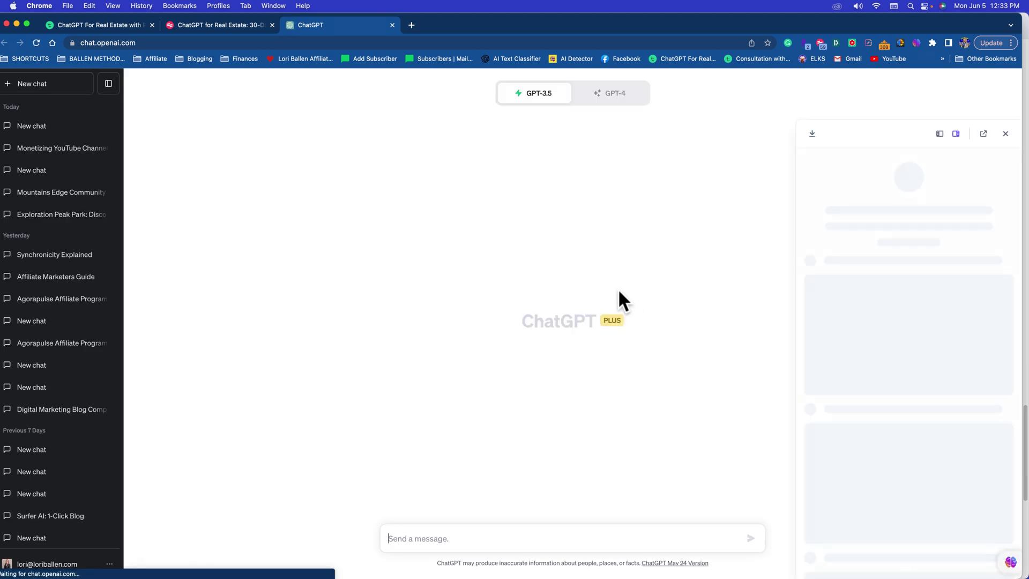
pyautogui.click(287, 84)
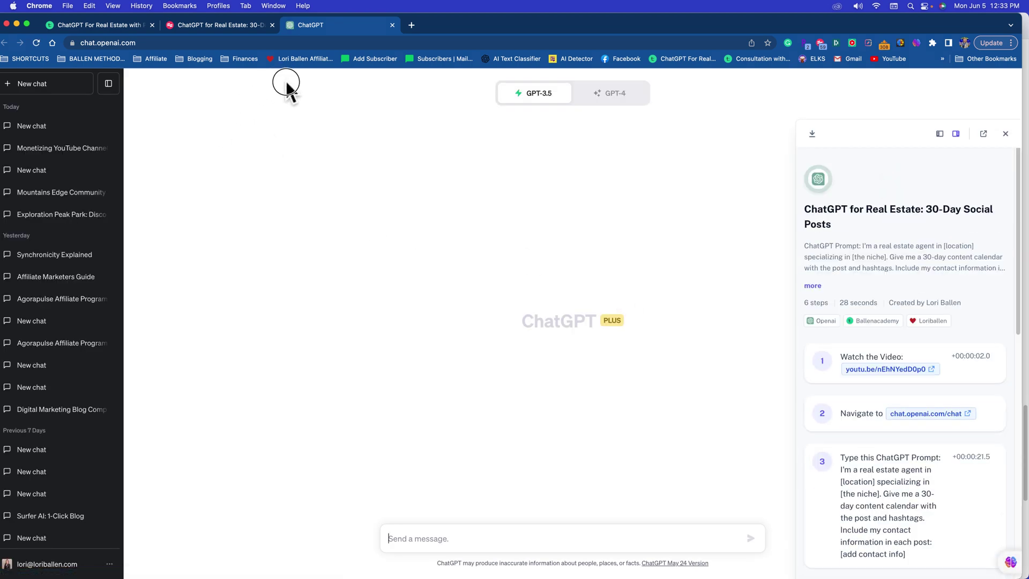
pyautogui.scroll(-10, 946, 246)
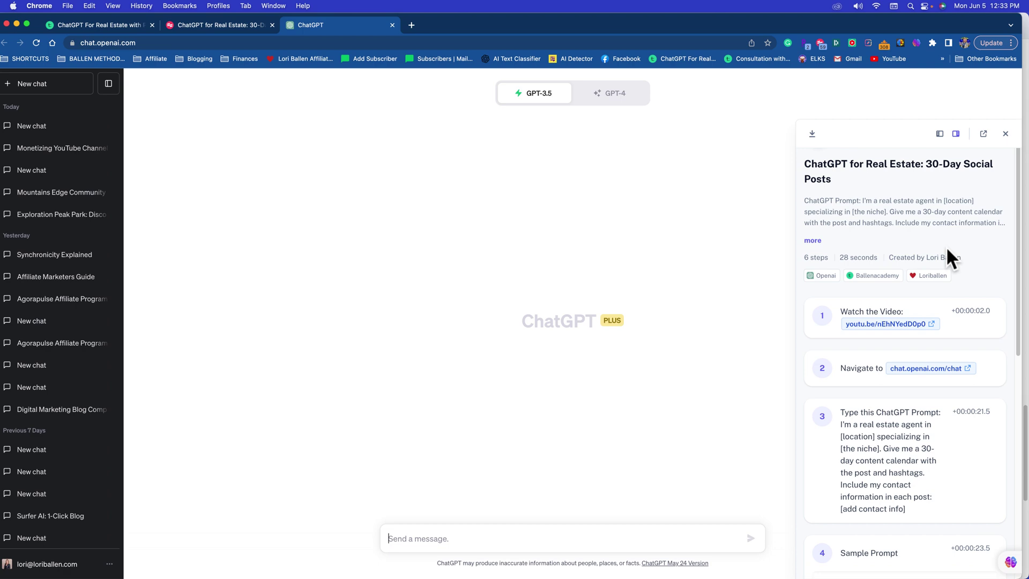
pyautogui.scroll(-4, 946, 247)
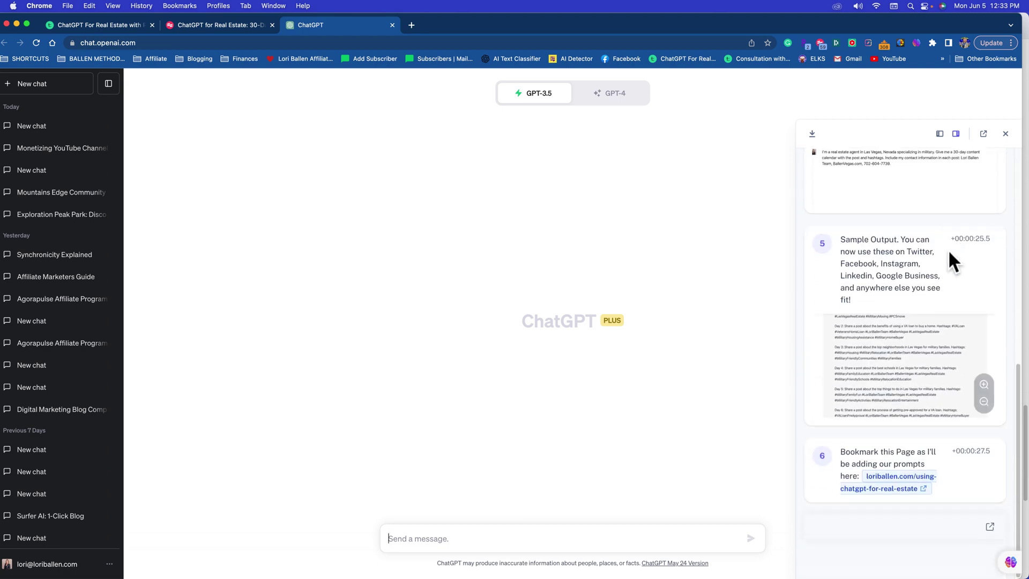
pyautogui.scroll(10, 943, 252)
pyautogui.scroll(-8, 937, 269)
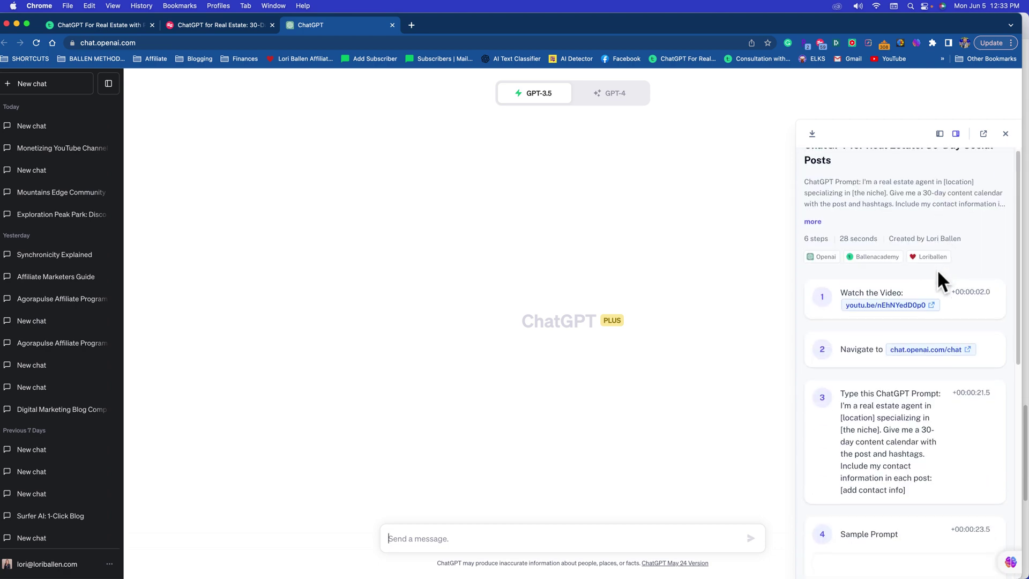
pyautogui.scroll(8, 943, 289)
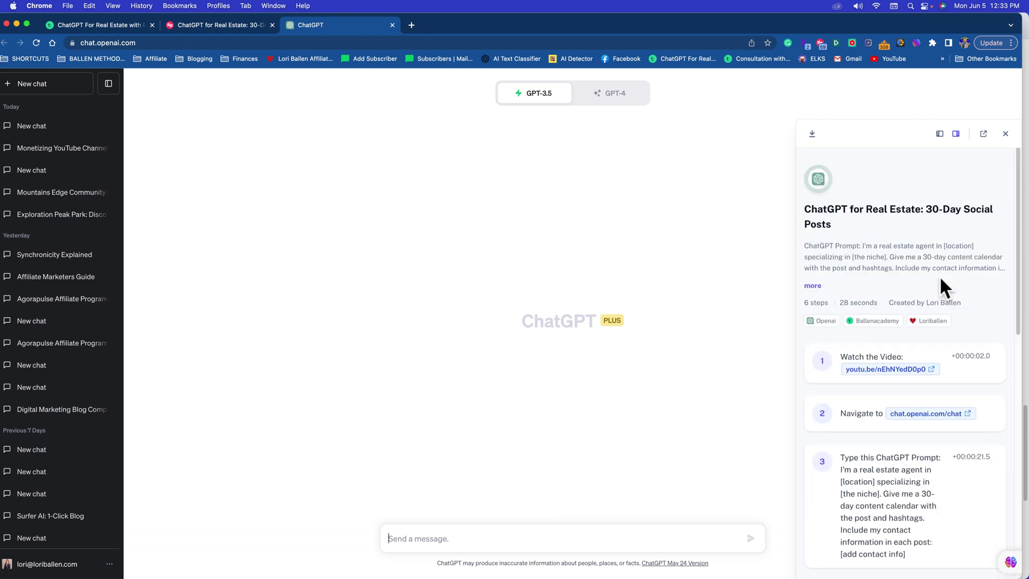
pyautogui.scroll(-2, 939, 277)
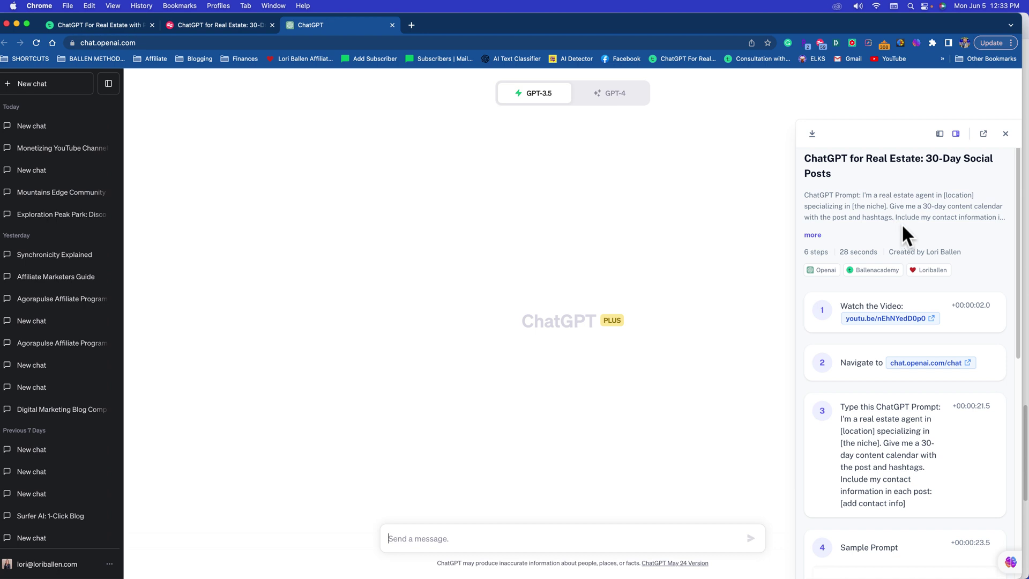
pyautogui.scroll(1, 899, 223)
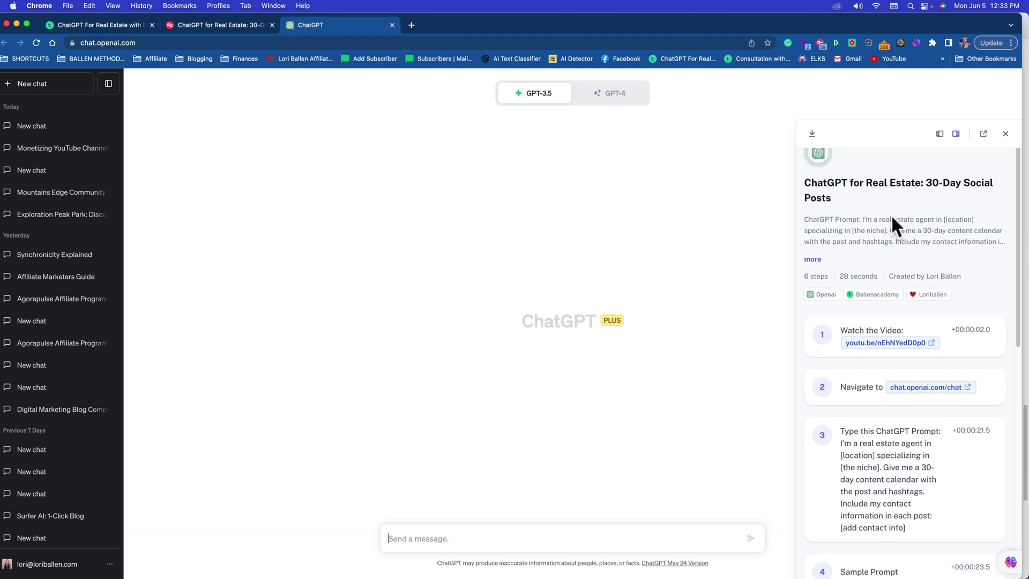
pyautogui.scroll(-1, 889, 223)
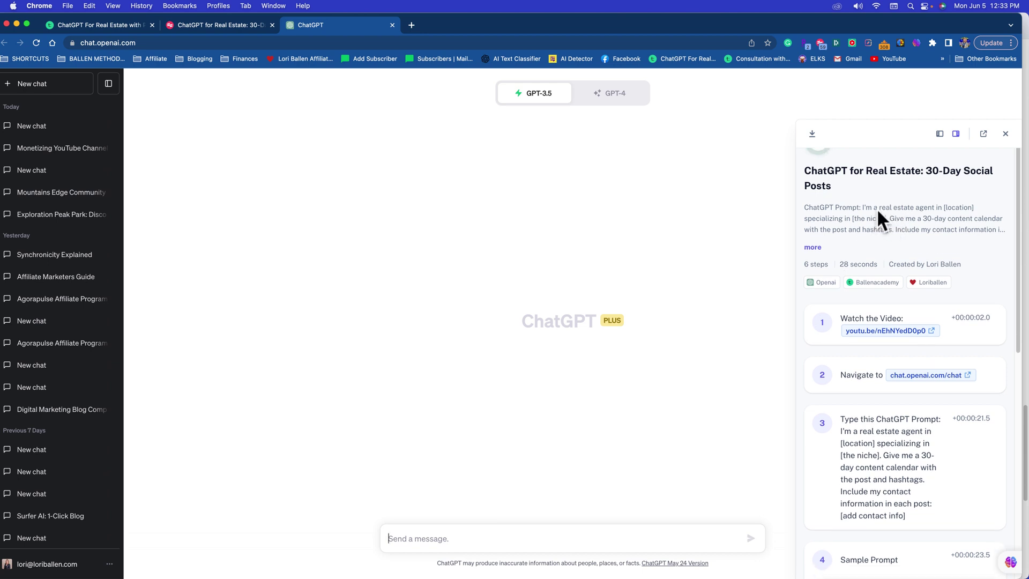
pyautogui.moveTo(862, 209); pyautogui.dragTo(918, 239)
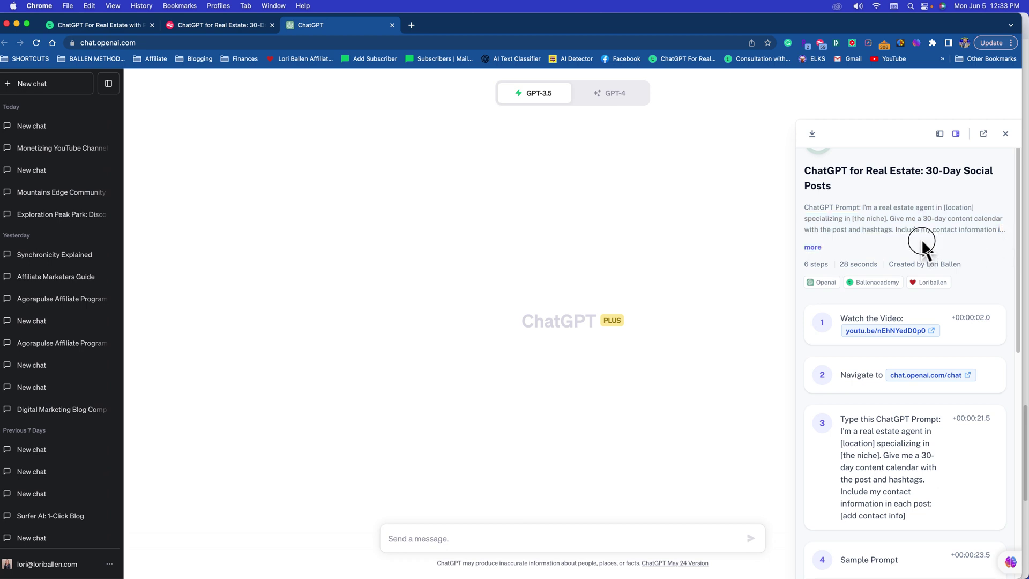
# Step: Copy the guide's full 30-day calendar prompt and paste it into the ChatGPT message box
pyautogui.click(810, 247)
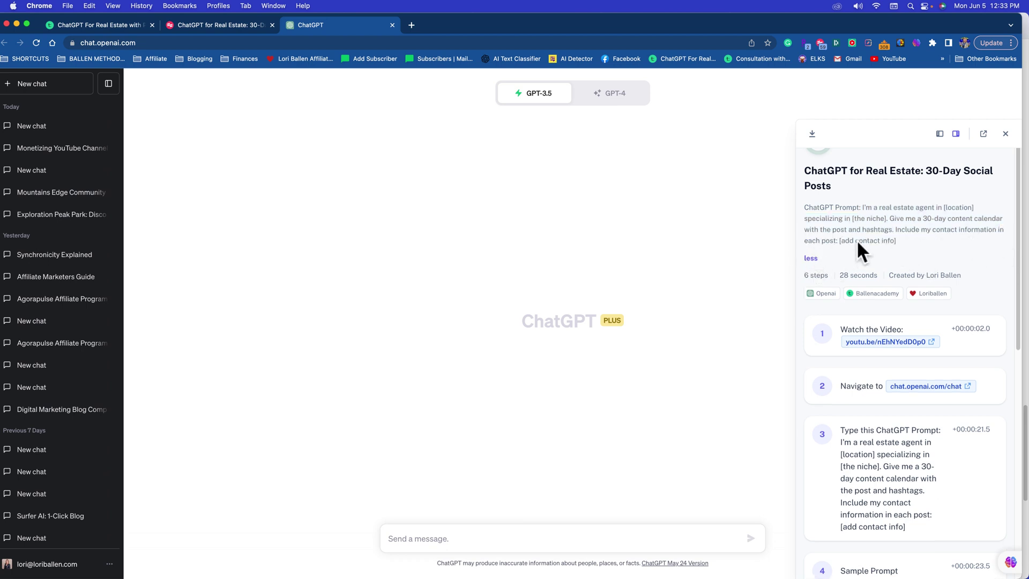
pyautogui.moveTo(903, 242); pyautogui.dragTo(803, 212)
pyautogui.press('super+c')
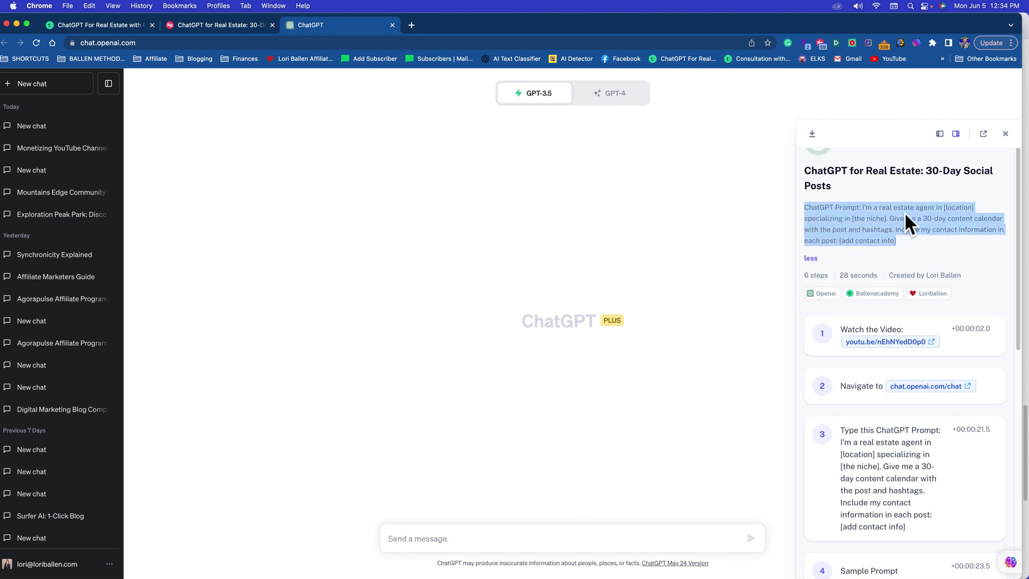
pyautogui.click(472, 540)
pyautogui.press('super+v')
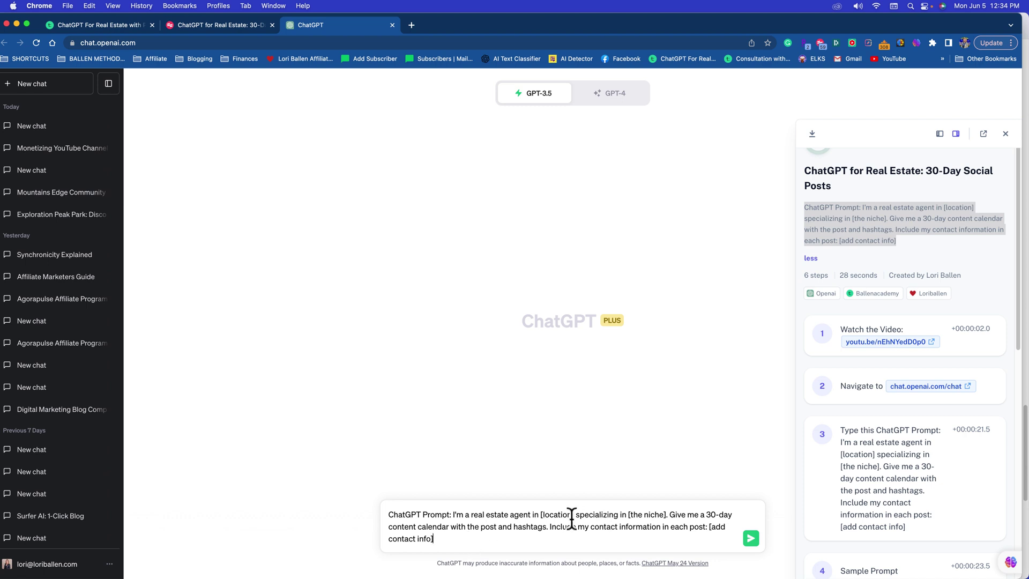
# Step: Replace the placeholders with Las Vegas, luxury homes, and the agent's business name, phone and website
pyautogui.moveTo(580, 514); pyautogui.dragTo(539, 514)
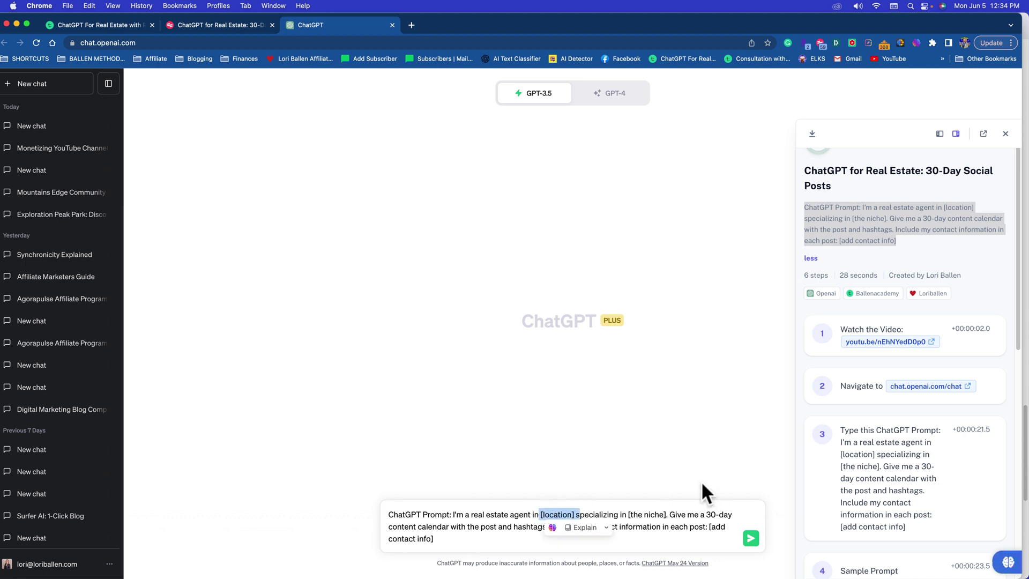
pyautogui.press('BackSpace')
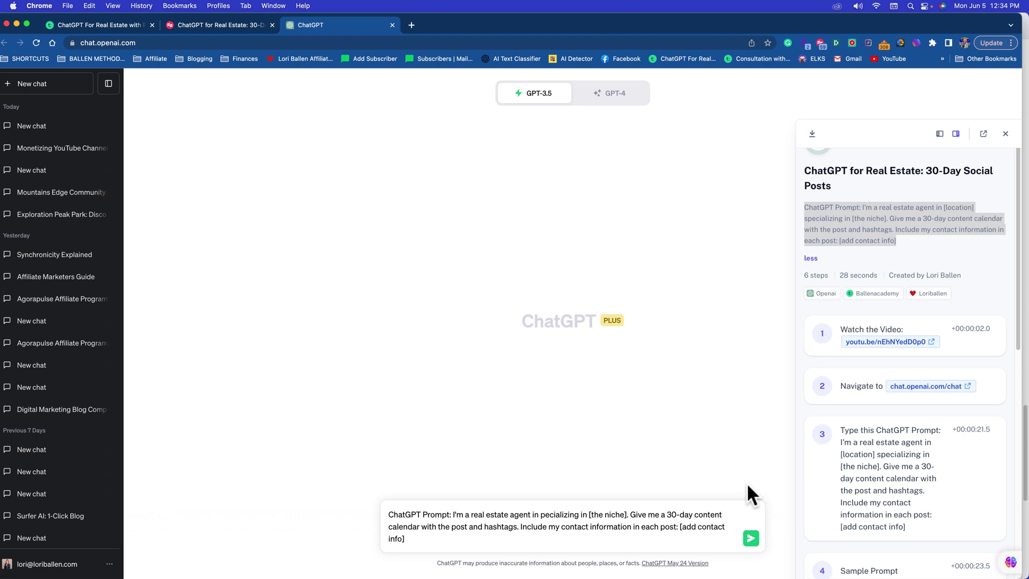
pyautogui.write('Las Vegas s')
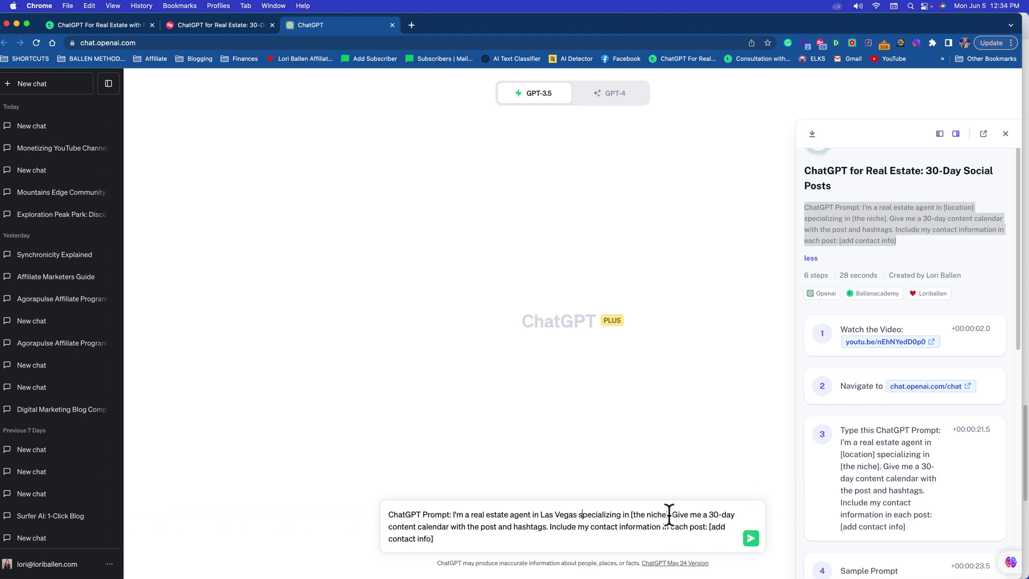
pyautogui.moveTo(668, 514); pyautogui.dragTo(628, 514)
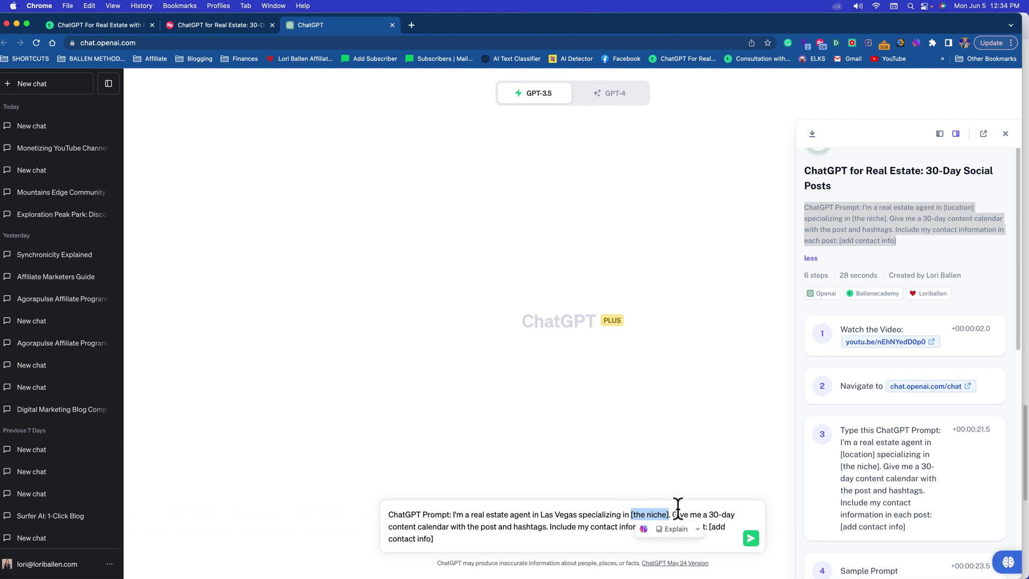
pyautogui.write('luxury home')
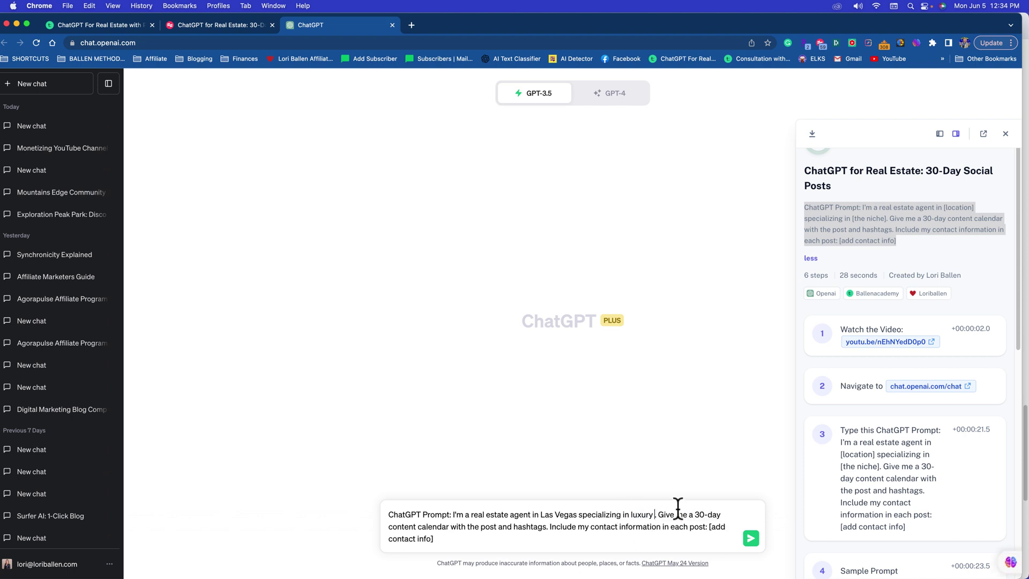
pyautogui.write('s')
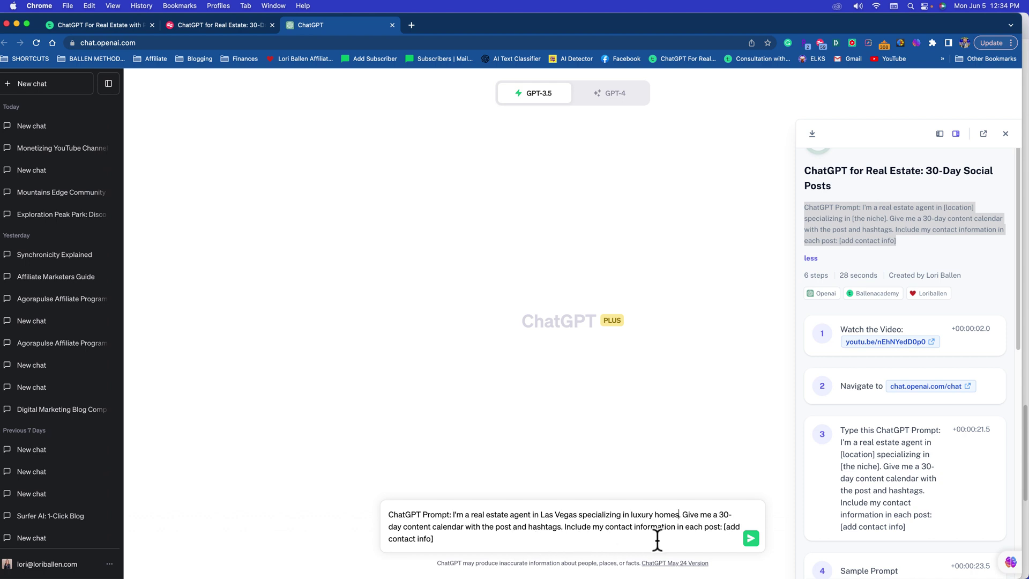
pyautogui.moveTo(724, 527); pyautogui.dragTo(728, 542)
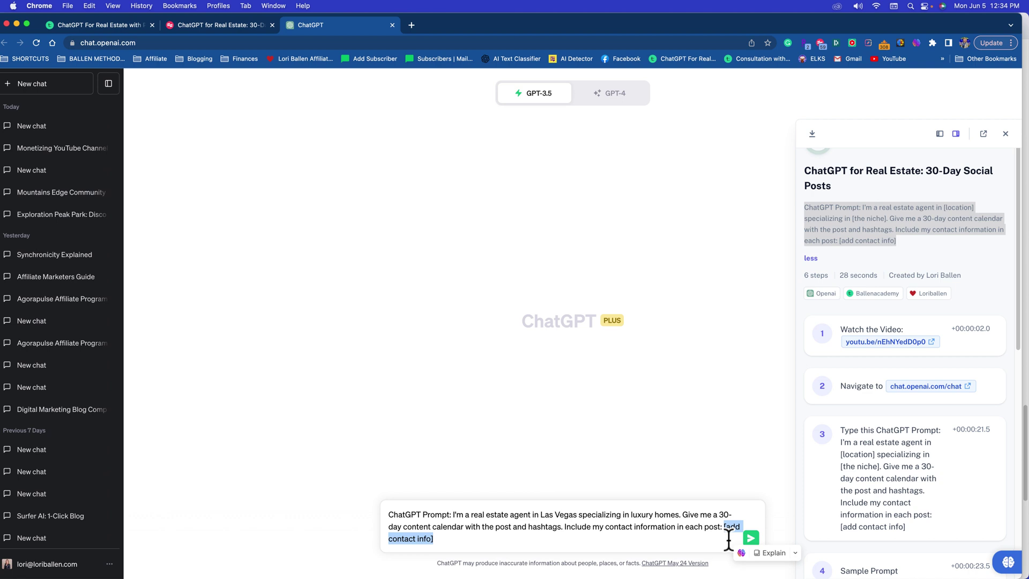
pyautogui.write('The Ballen Grou')
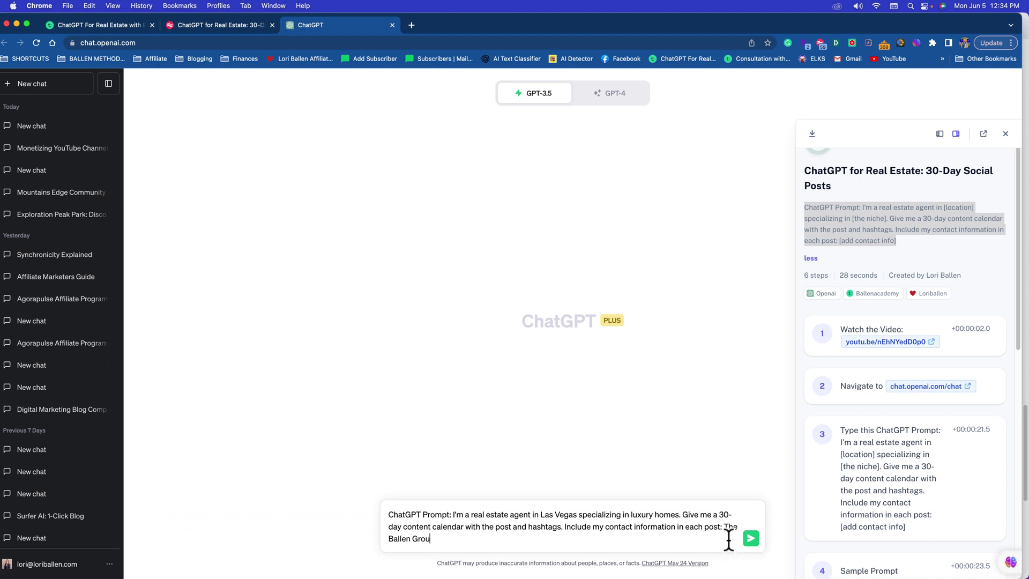
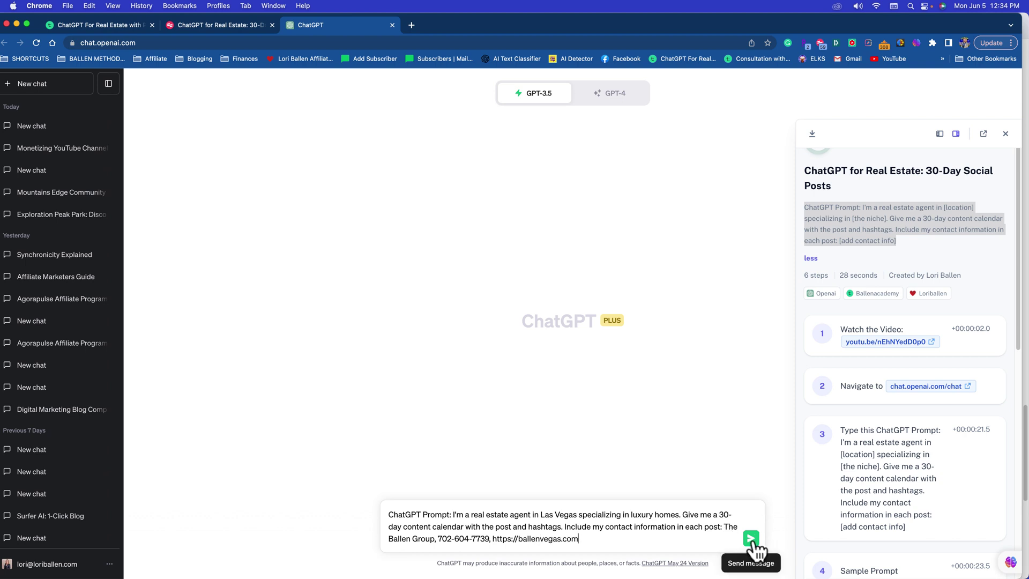
# Step: Send the prompt and scroll through the generated Day 1–7 luxury-homes calendar posts
pyautogui.click(751, 538)
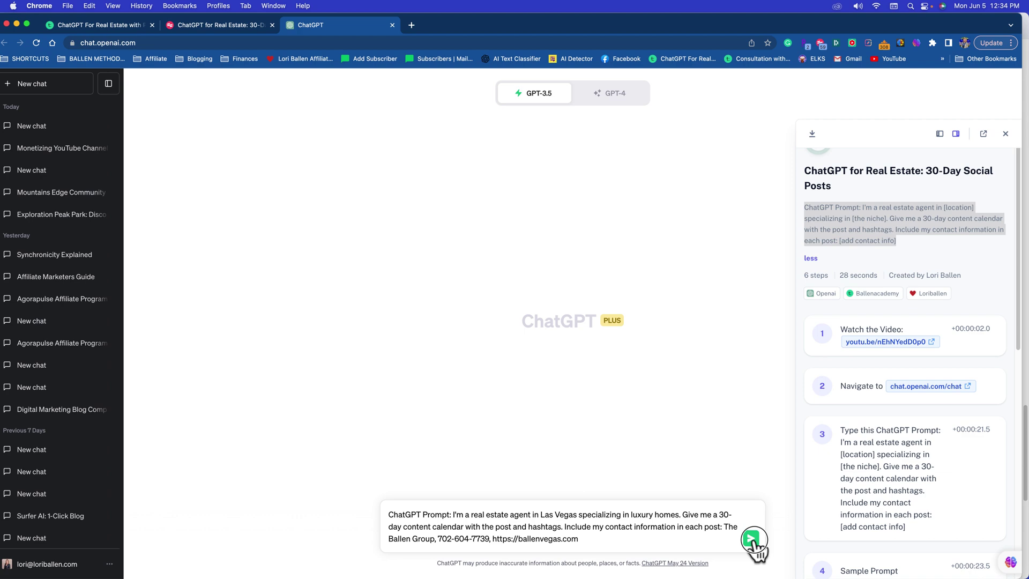
pyautogui.scroll(-3, 897, 471)
pyautogui.scroll(-5, 897, 471)
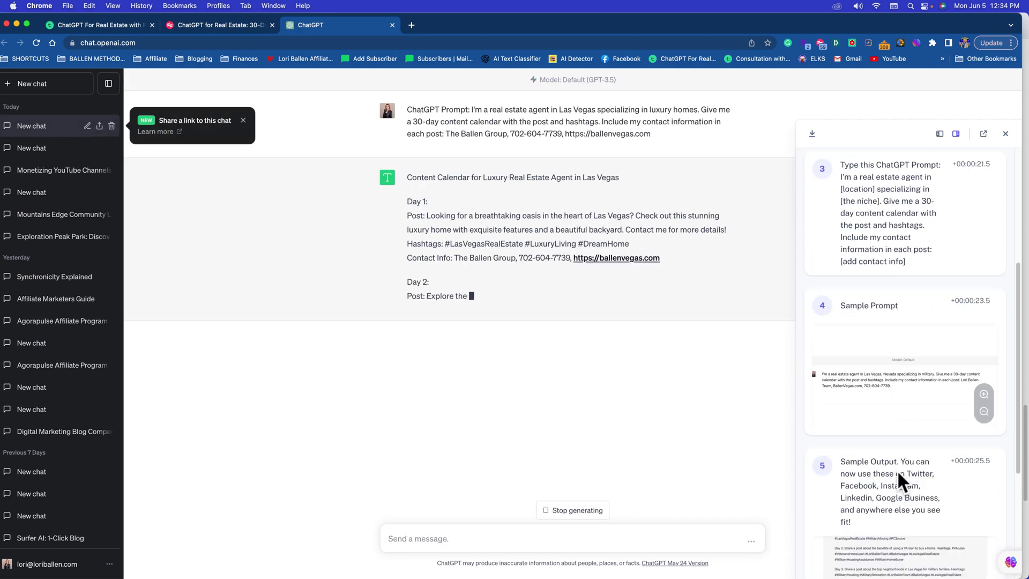
pyautogui.scroll(-5, 889, 307)
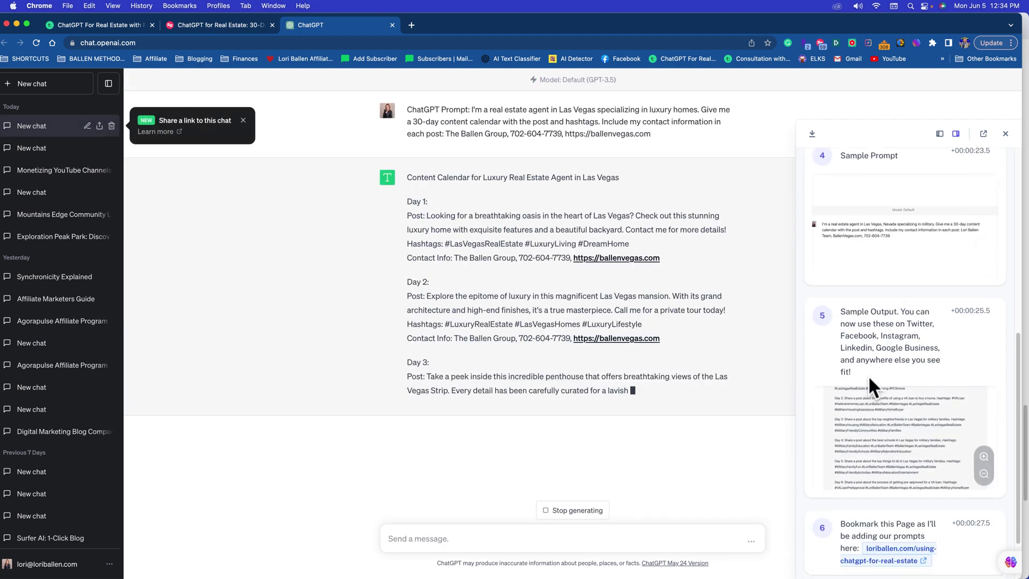
pyautogui.scroll(-1, 889, 389)
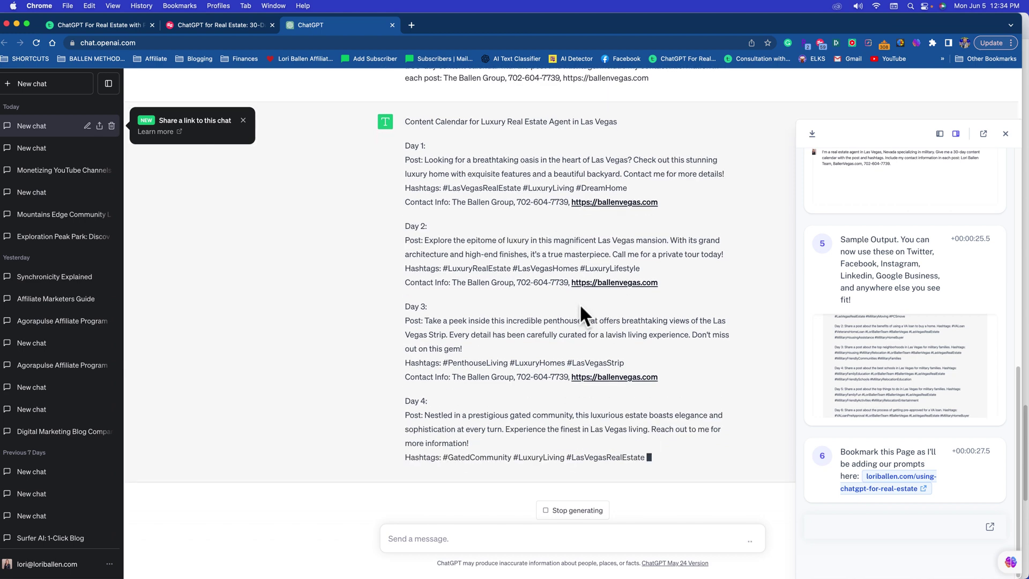
pyautogui.scroll(3, 390, 237)
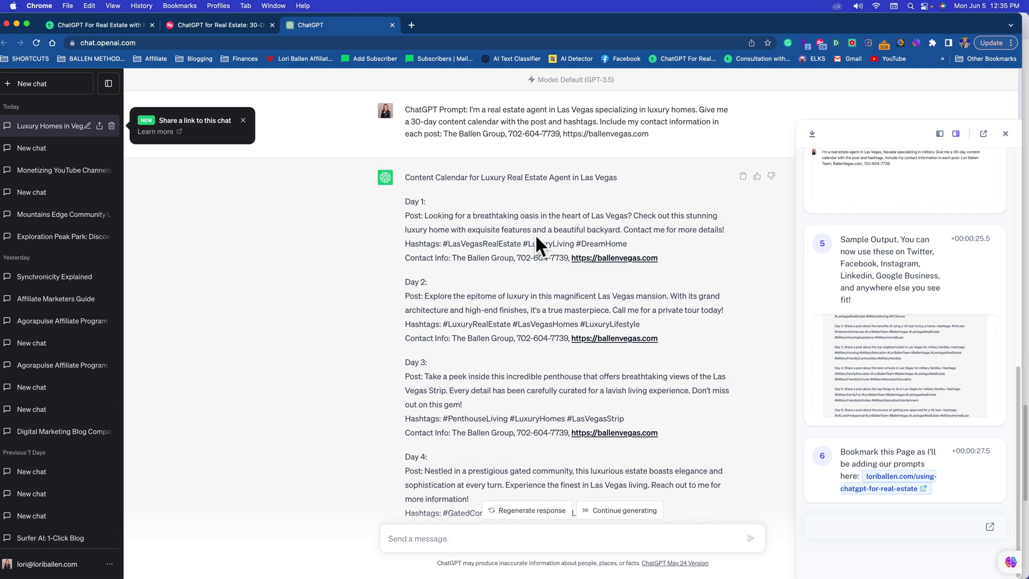
pyautogui.scroll(-3, 532, 237)
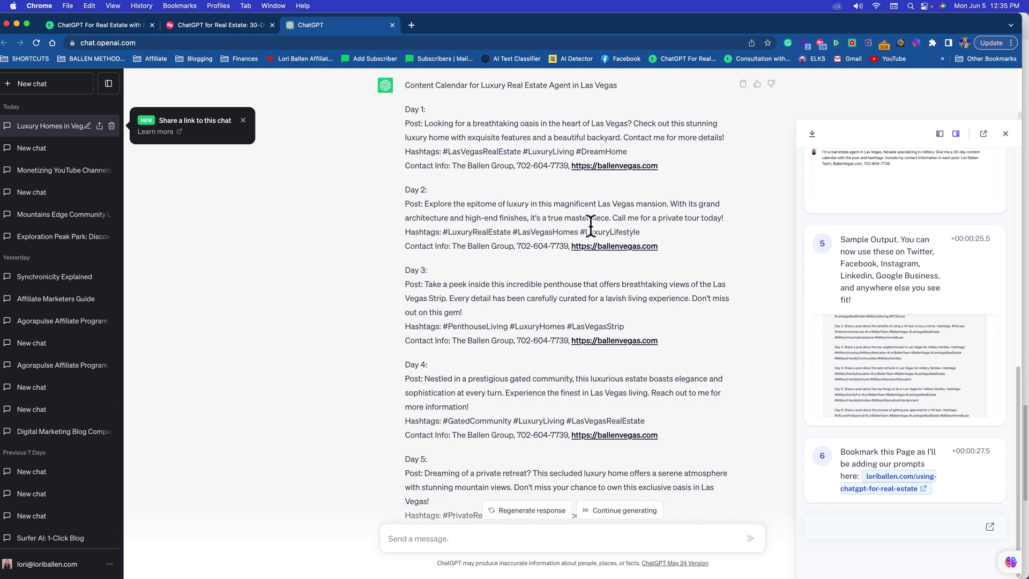
pyautogui.scroll(-4, 620, 230)
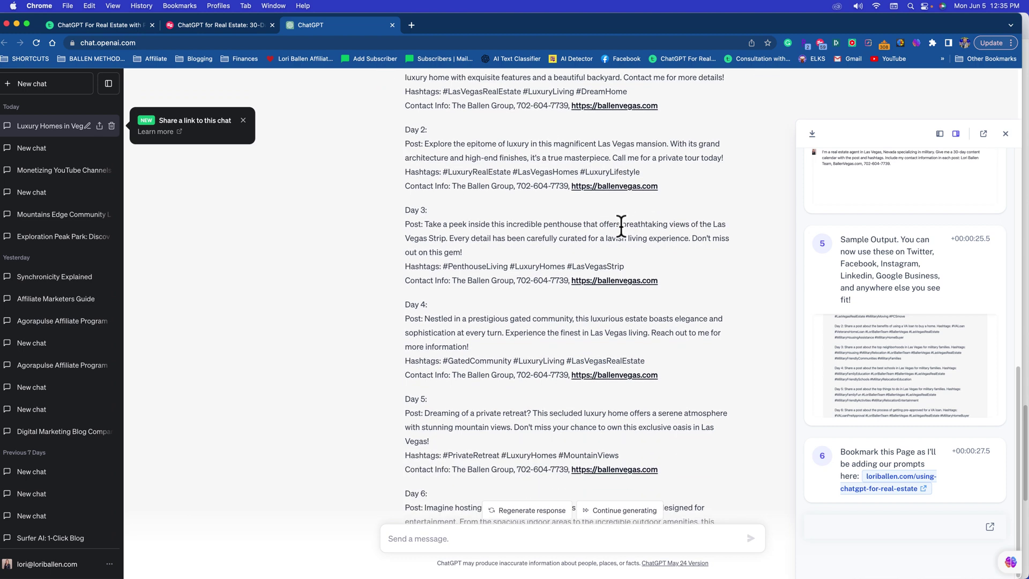
pyautogui.scroll(-3, 525, 223)
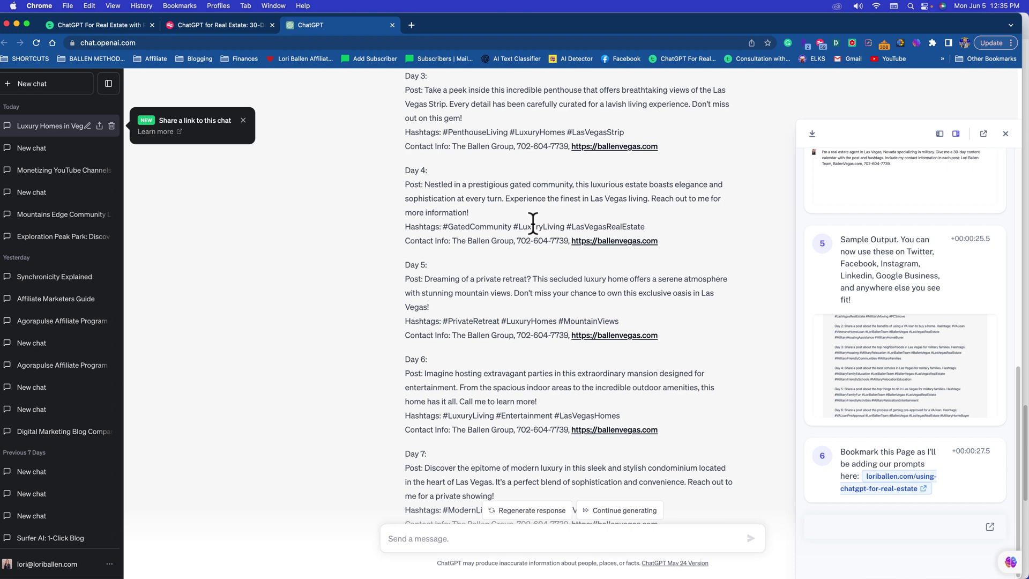
pyautogui.scroll(6, 625, 430)
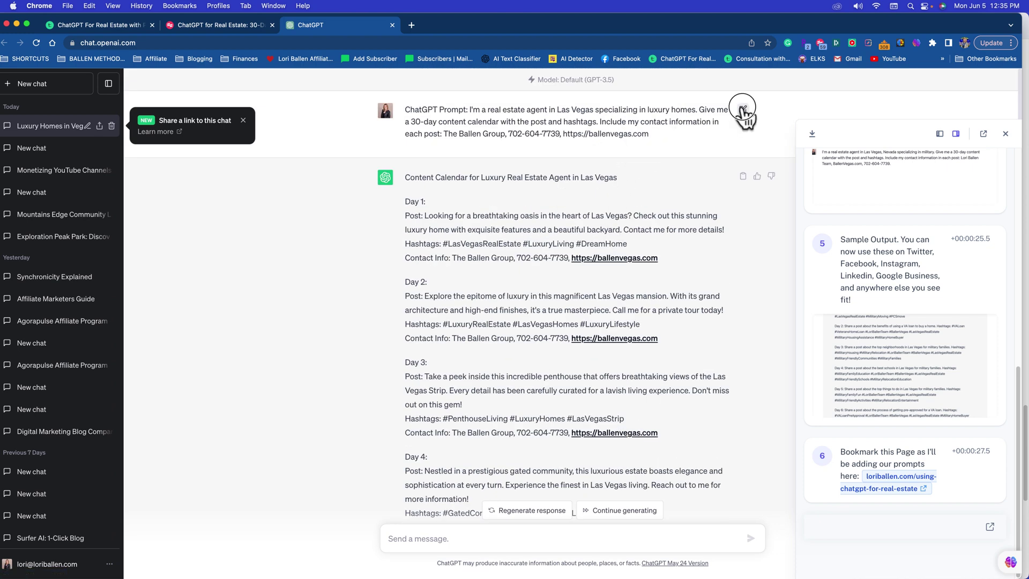
# Step: Edit the prompt to replace 'luxury homes.' with 'the las vegas real estate market.' and resubmit
pyautogui.click(743, 109)
pyautogui.moveTo(696, 110); pyautogui.dragTo(647, 109)
pyautogui.press('BackSpace')
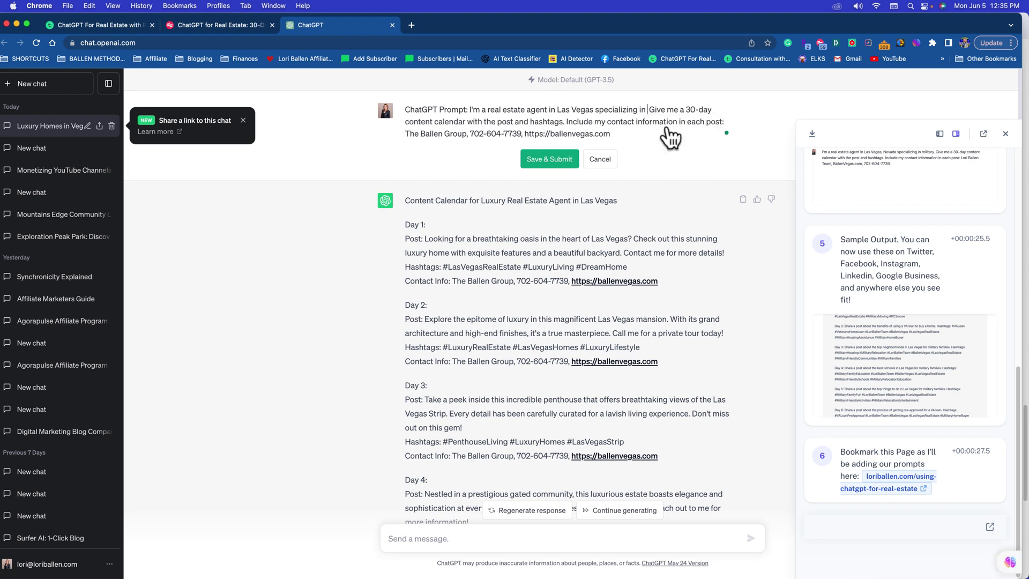
pyautogui.write('the las v')
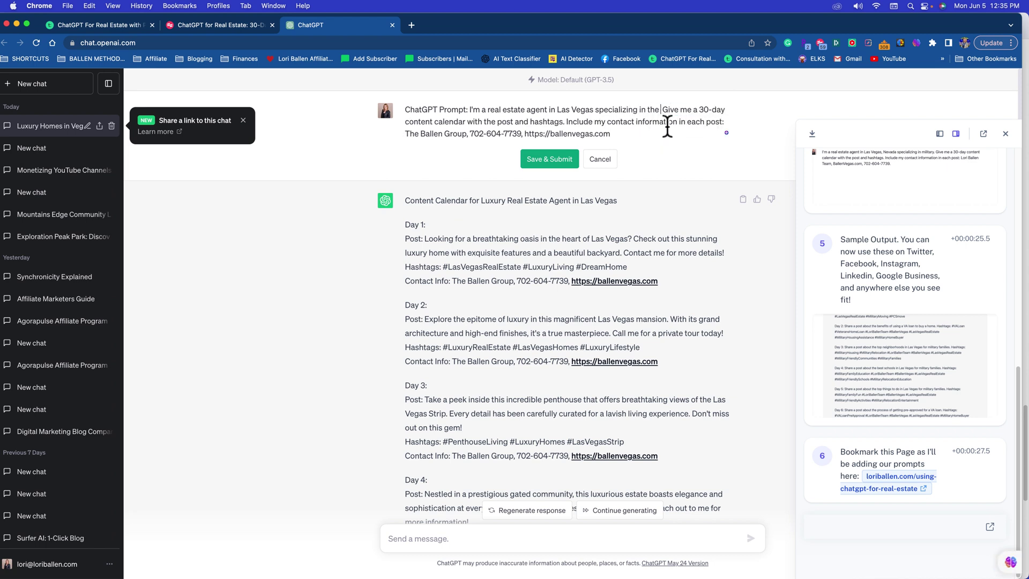
pyautogui.write('egas real estate ')
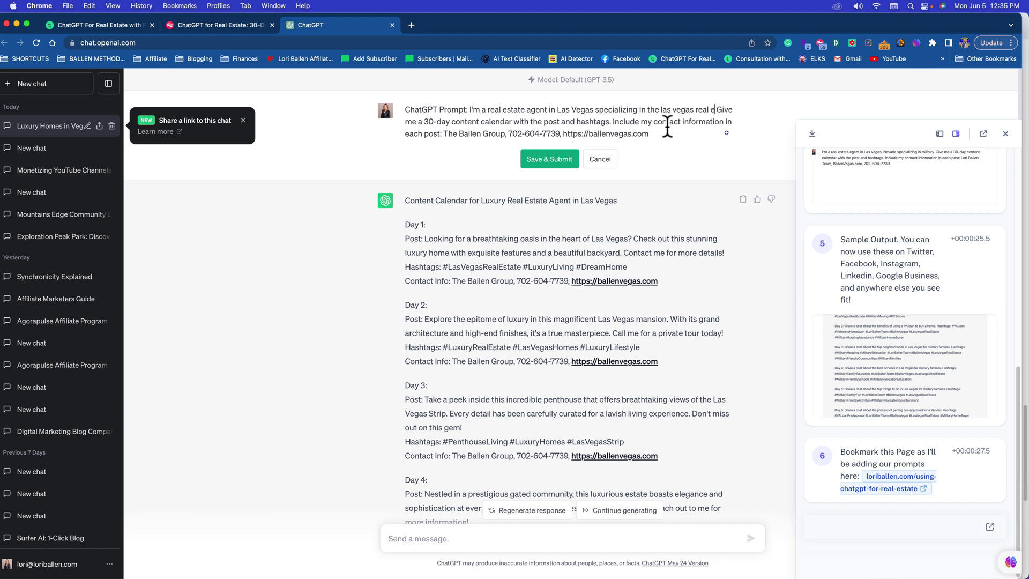
pyautogui.write('market.')
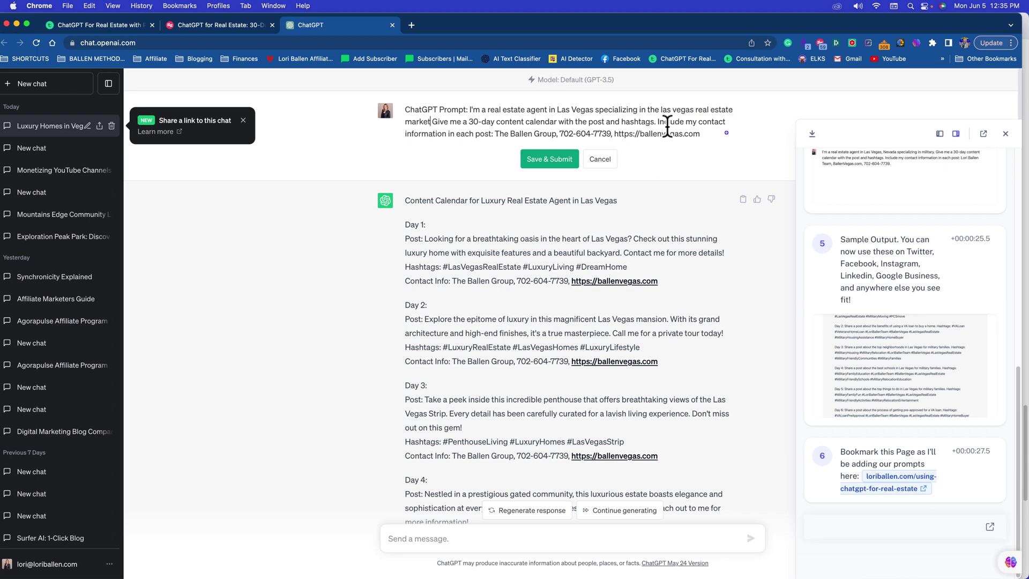
pyautogui.click(555, 160)
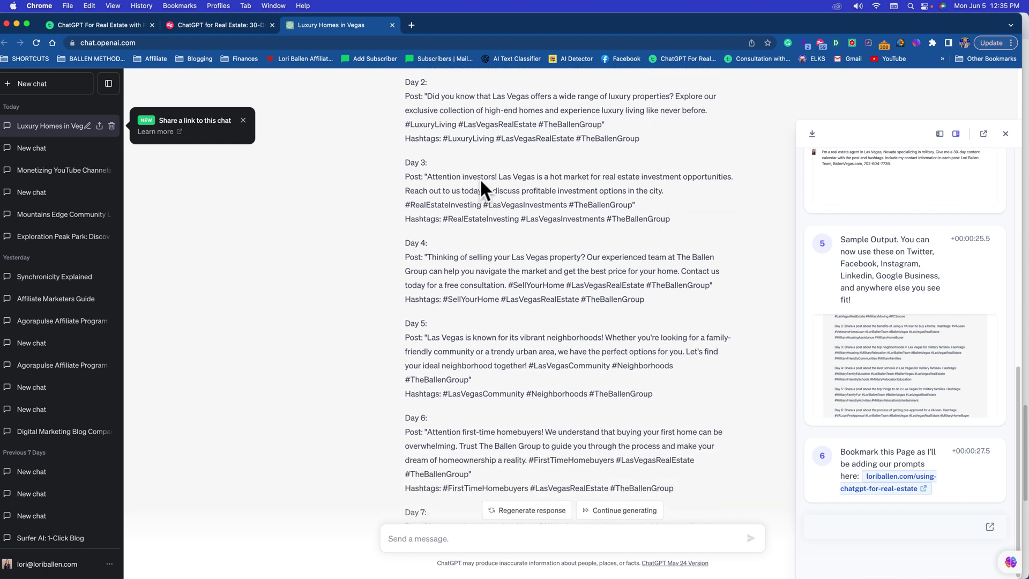
pyautogui.scroll(-3, 483, 182)
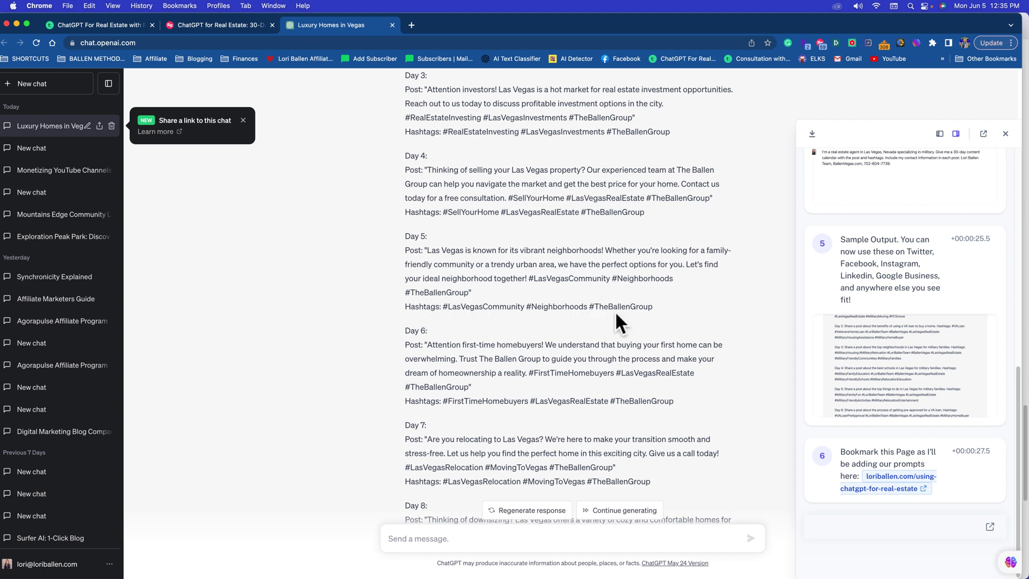
pyautogui.scroll(1, 611, 310)
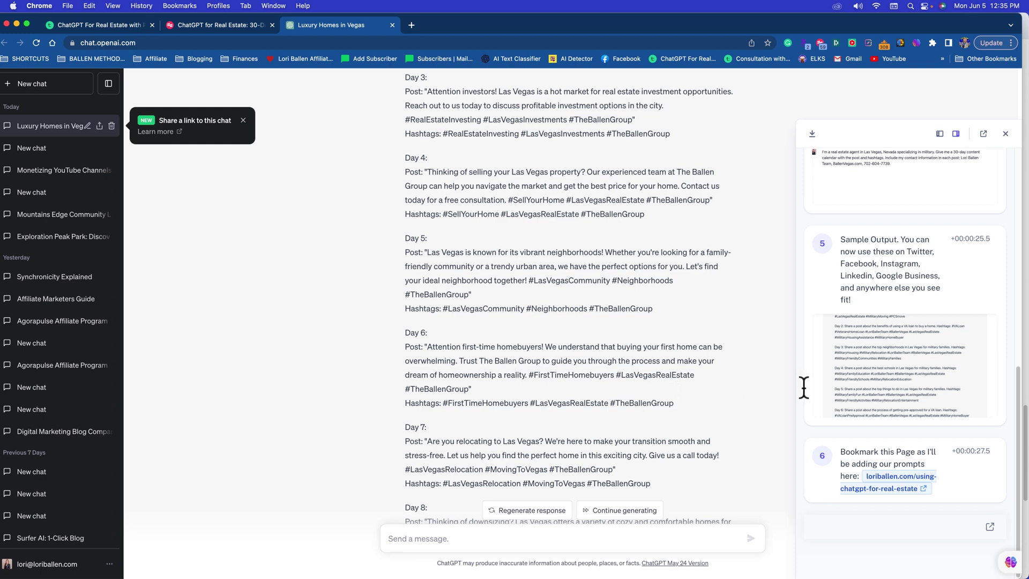
pyautogui.scroll(5, 634, 395)
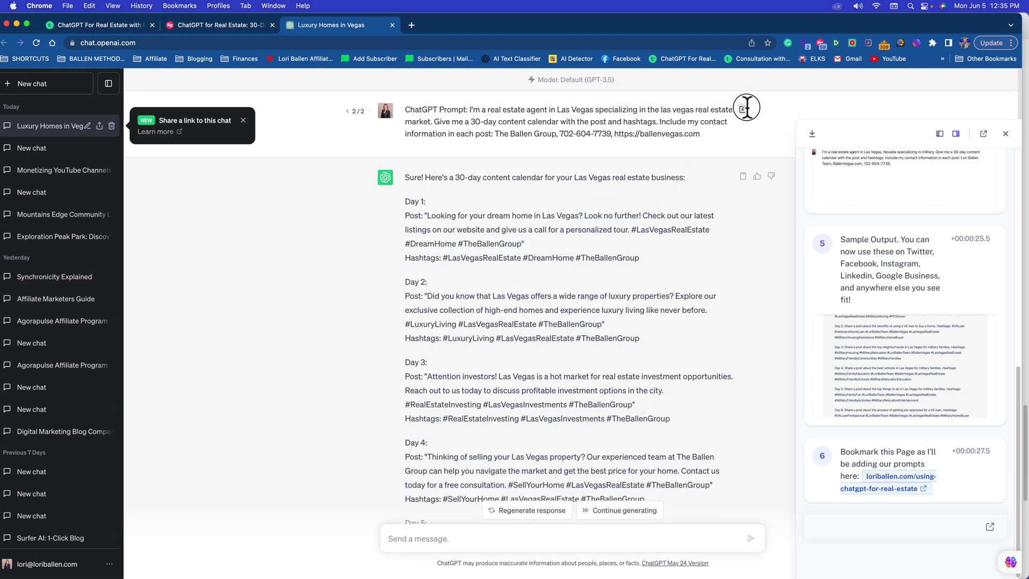
# Step: Add 'Include the live link:' before the website address in the prompt and resubmit
pyautogui.click(744, 109)
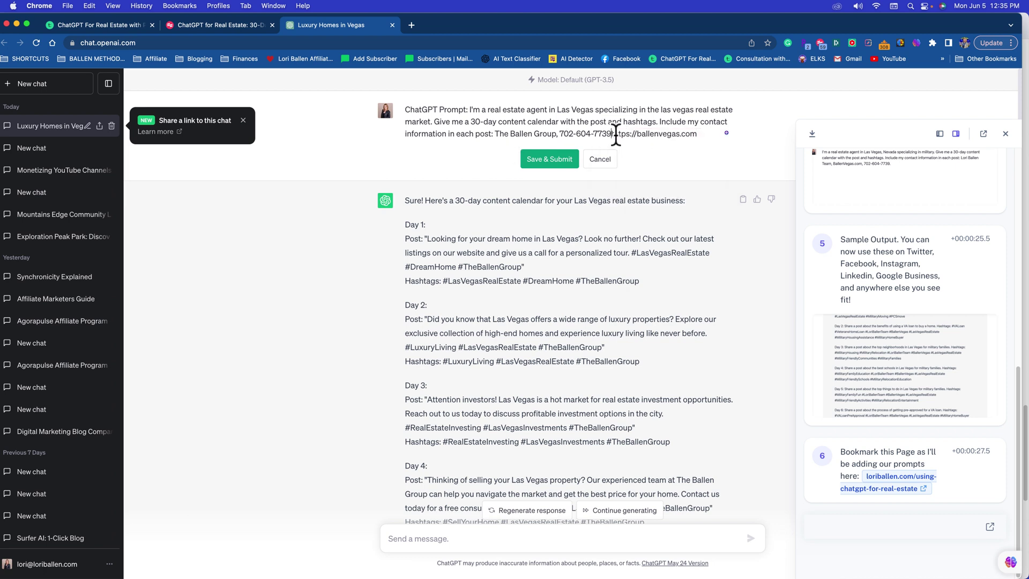
pyautogui.write('htInclude the live link:')
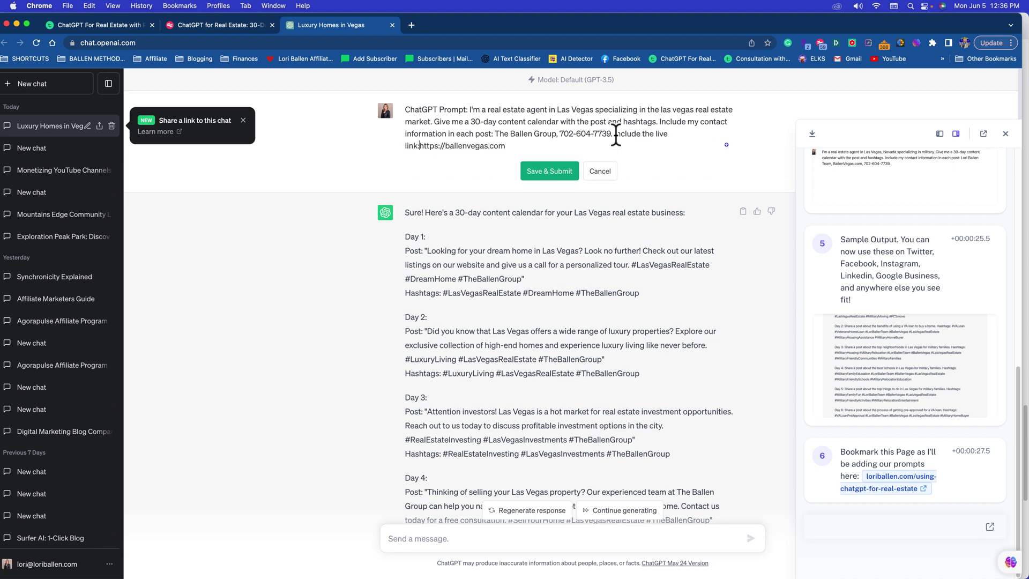
pyautogui.press('BackSpace')
pyautogui.click(563, 171)
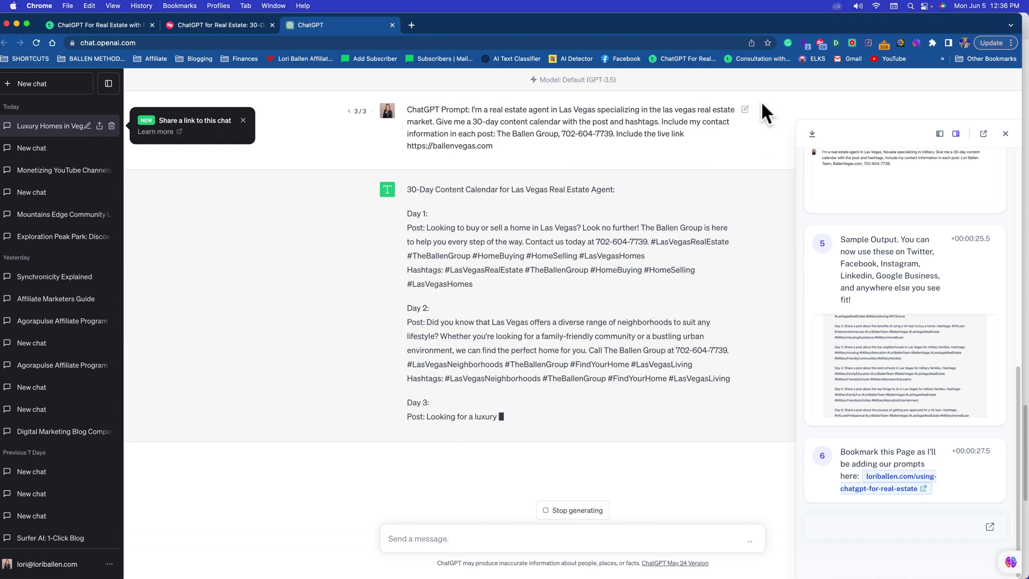
# Step: Change 'live link' to 'website' in the prompt and submit it again
pyautogui.click(744, 109)
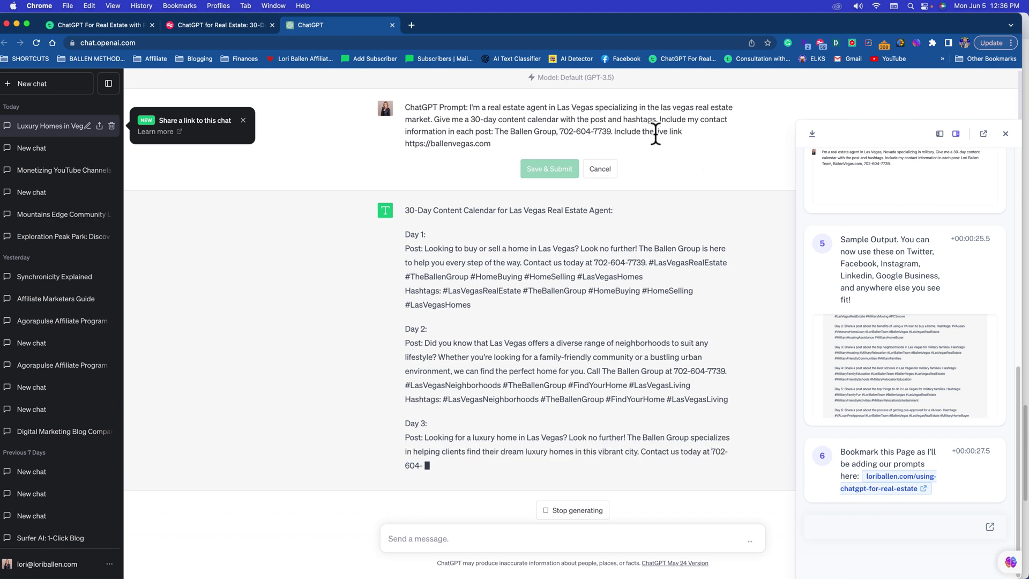
pyautogui.click(601, 169)
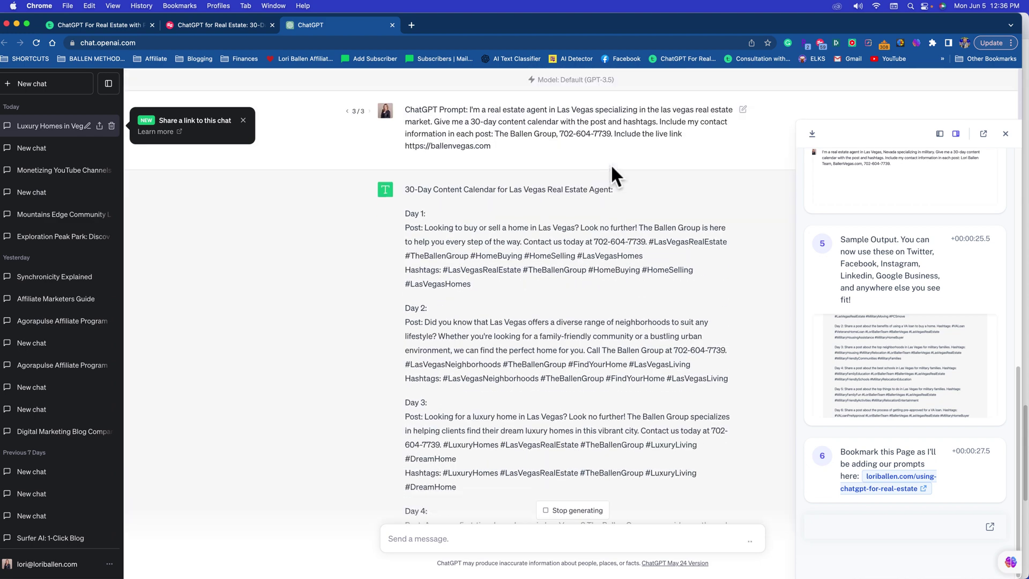
pyautogui.moveTo(655, 134); pyautogui.dragTo(734, 155)
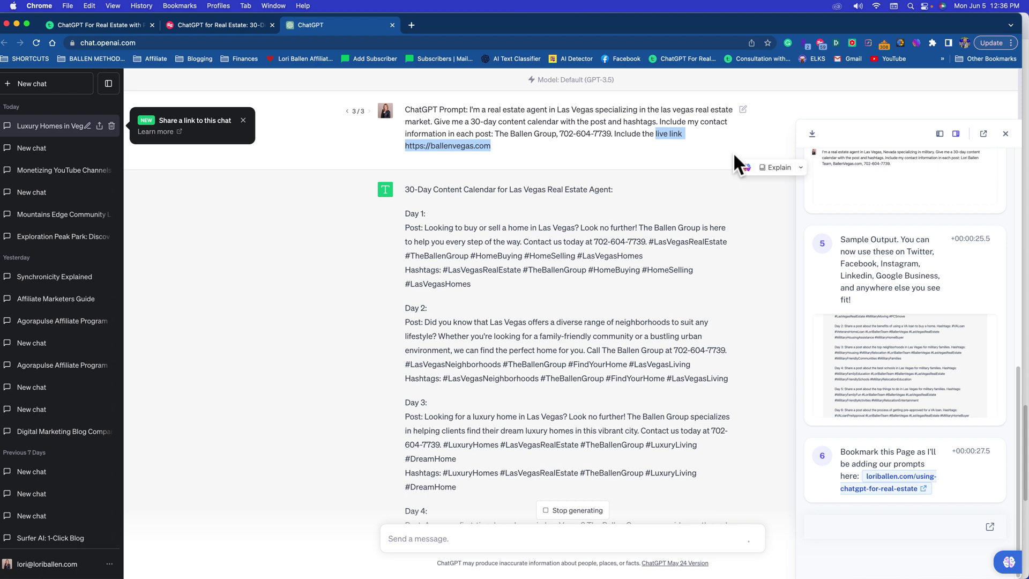
pyautogui.click(743, 110)
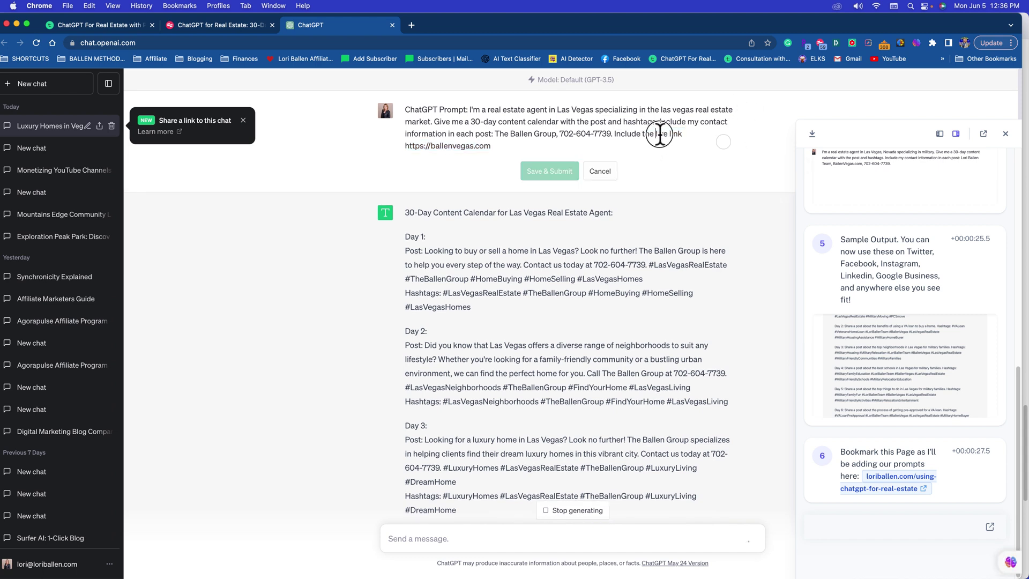
pyautogui.moveTo(657, 134); pyautogui.dragTo(719, 137)
pyautogui.write('website')
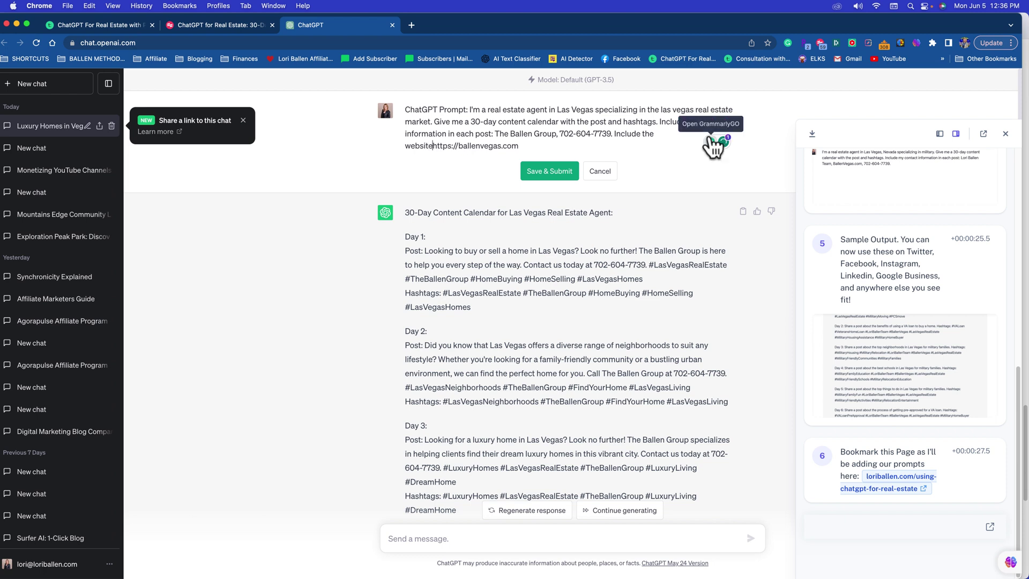
pyautogui.click(546, 170)
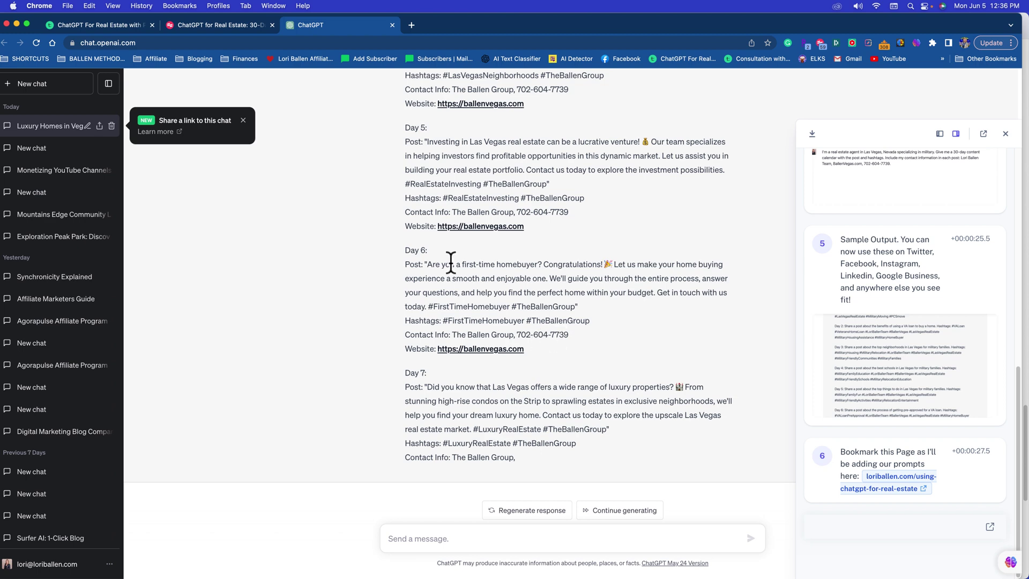
# Step: Scroll through the new calendar reply to check each post's Website line
pyautogui.scroll(5, 469, 225)
pyautogui.scroll(5, 472, 235)
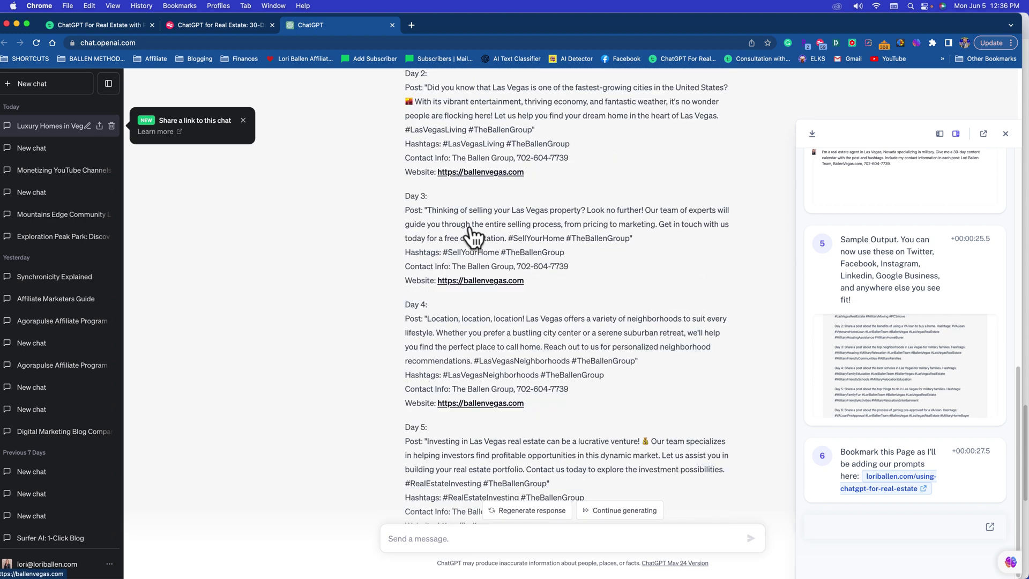
pyautogui.scroll(-10, 487, 305)
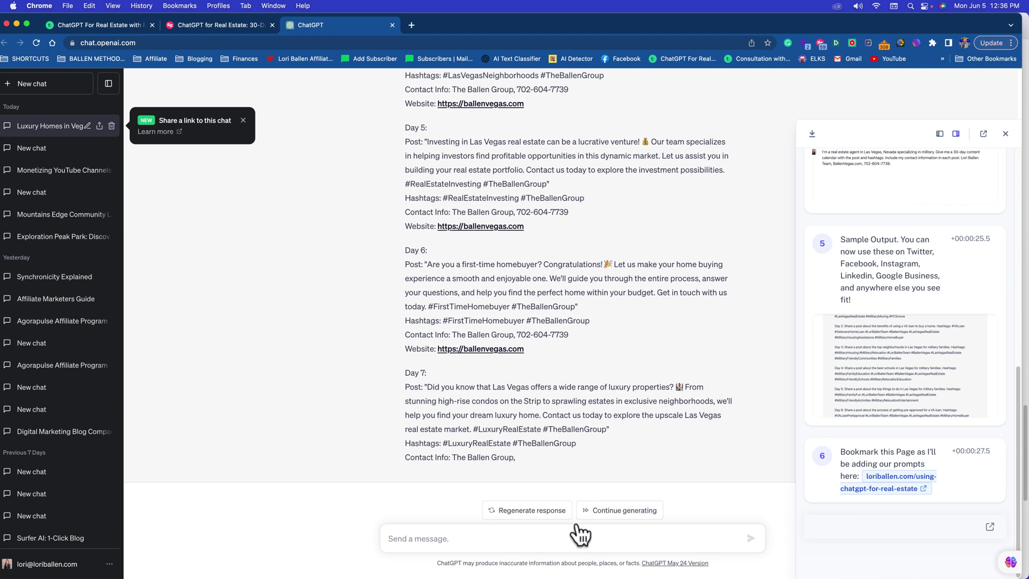
# Step: Continue generating the cut-off calendar so it extends through Day 14
pyautogui.click(623, 511)
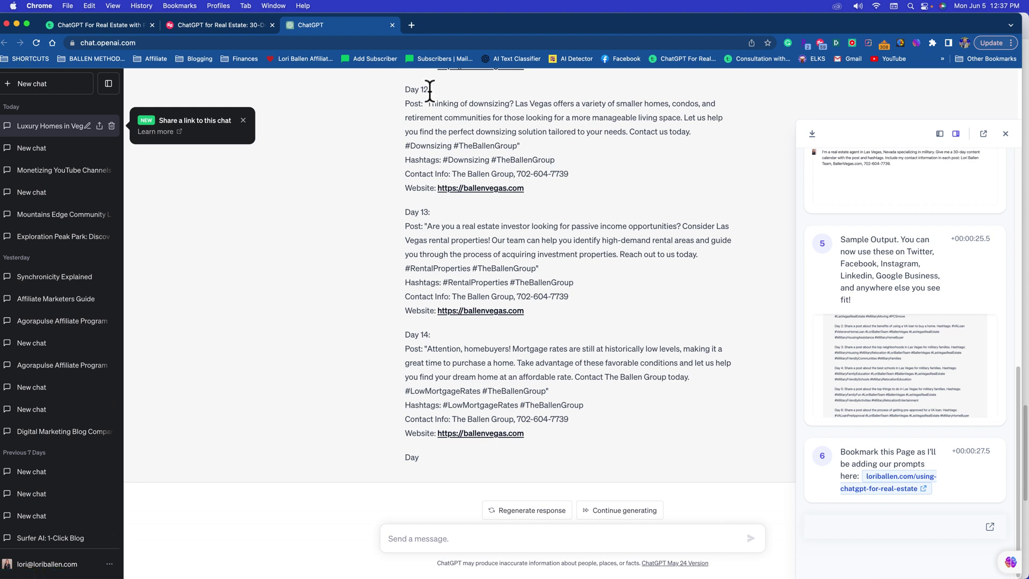
# Step: Select the Day 12 post, scroll back through the posts, and bring Ecamm Live Beta forward
pyautogui.moveTo(427, 103); pyautogui.dragTo(581, 148)
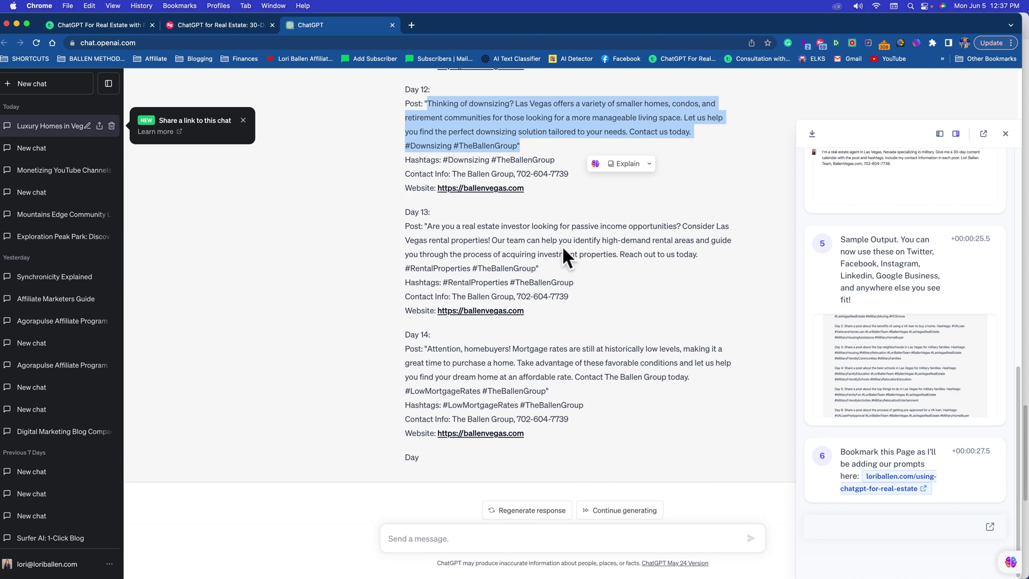
pyautogui.scroll(8, 541, 195)
pyautogui.scroll(-7, 542, 197)
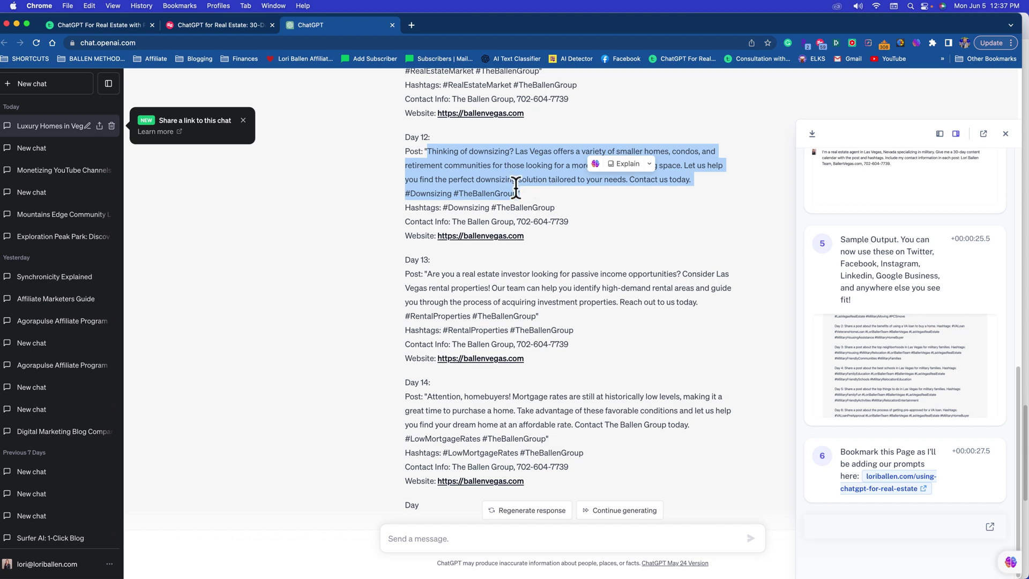
pyautogui.scroll(10, 525, 182)
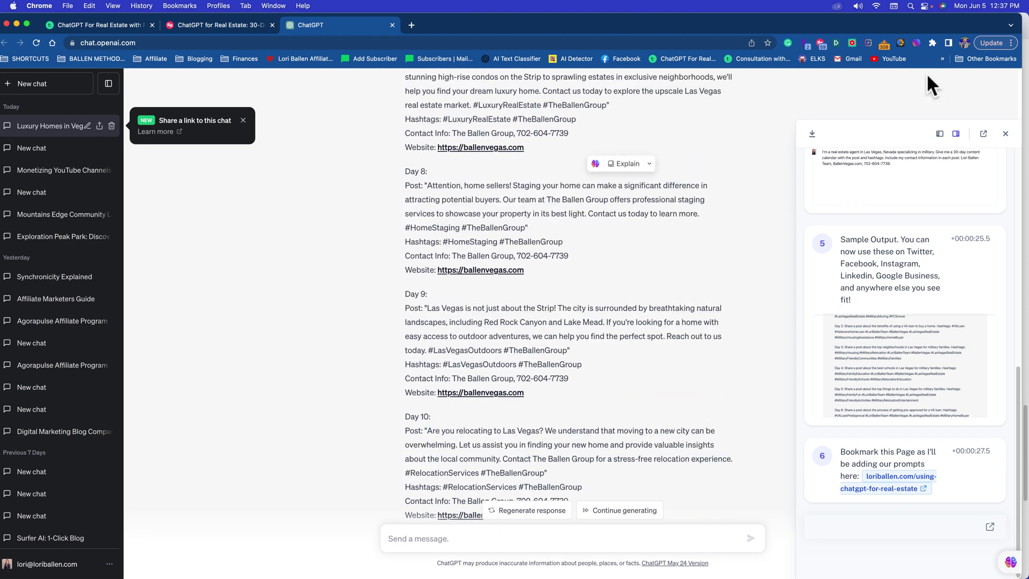
pyautogui.moveTo(706, 576)
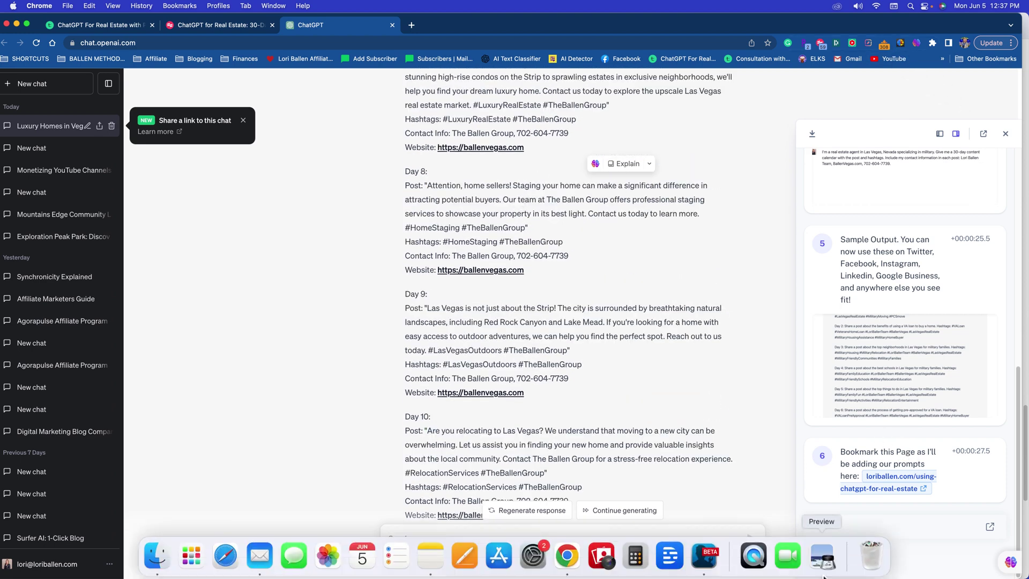
pyautogui.click(706, 560)
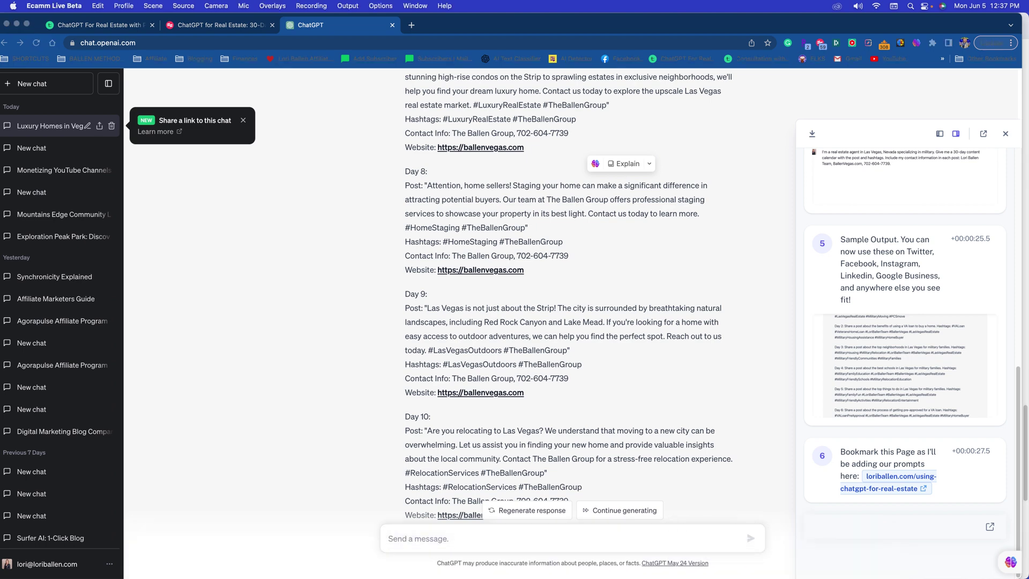